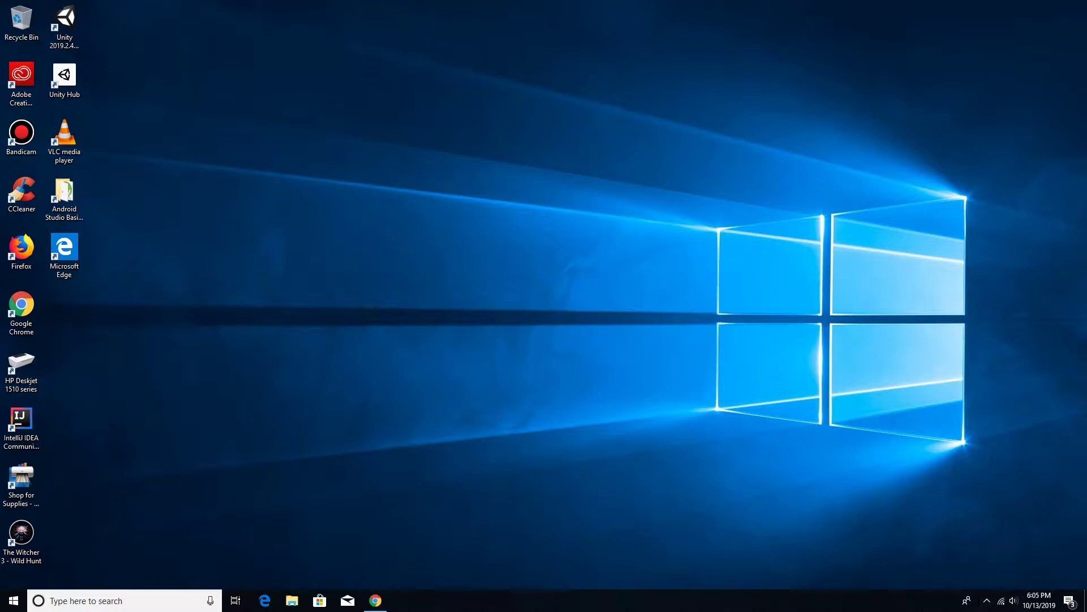
Step: Switch to Google Chrome and open the Android Developers search result for downloading Android Studio and SDK tools
{"action": "right_click", "coordinate": [422, 273]}
{"action": "left_click", "coordinate": [447, 323]}
{"action": "left_click", "coordinate": [375, 600]}
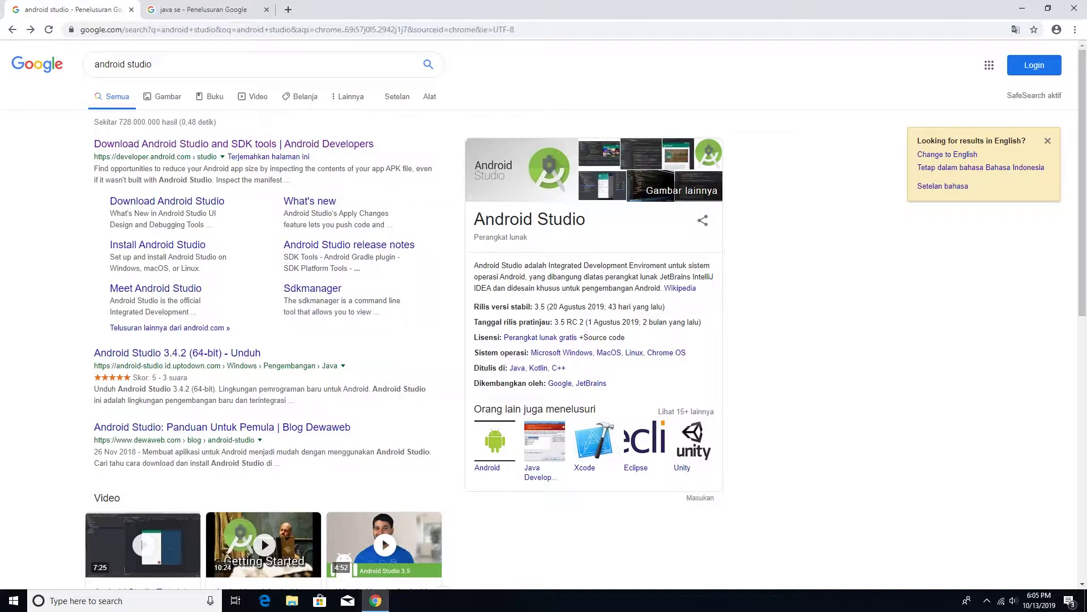
{"action": "left_click", "coordinate": [234, 144]}
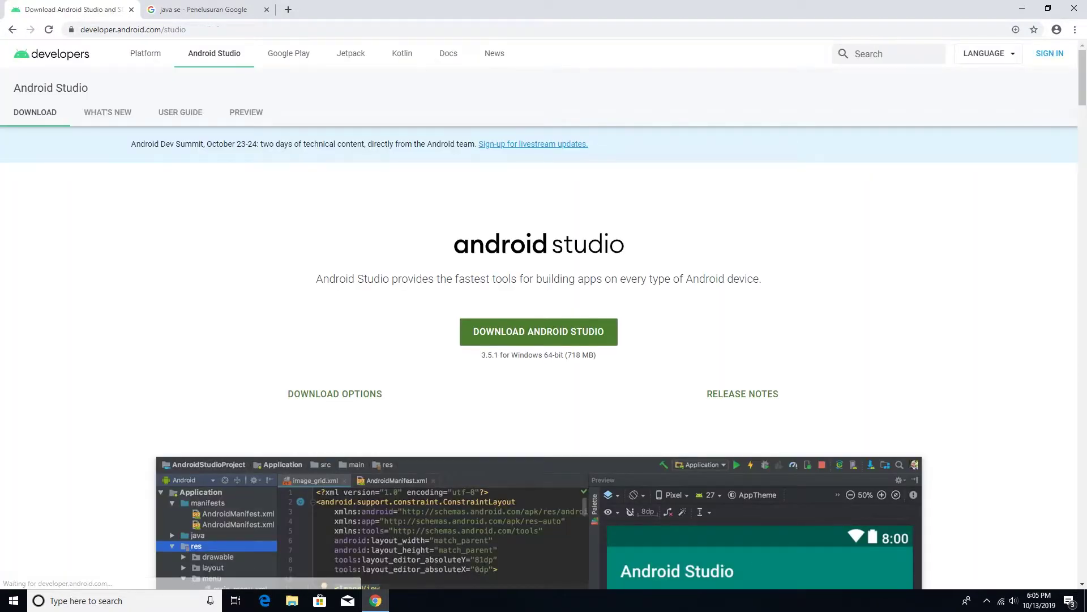
Step: Agree to the terms and start downloading Android Studio for Windows, and cancel that download
{"action": "left_click", "coordinate": [539, 331]}
{"action": "scroll", "coordinate": [532, 301], "scroll_direction": "down", "scroll_amount": 10}
{"action": "left_click", "coordinate": [128, 505]}
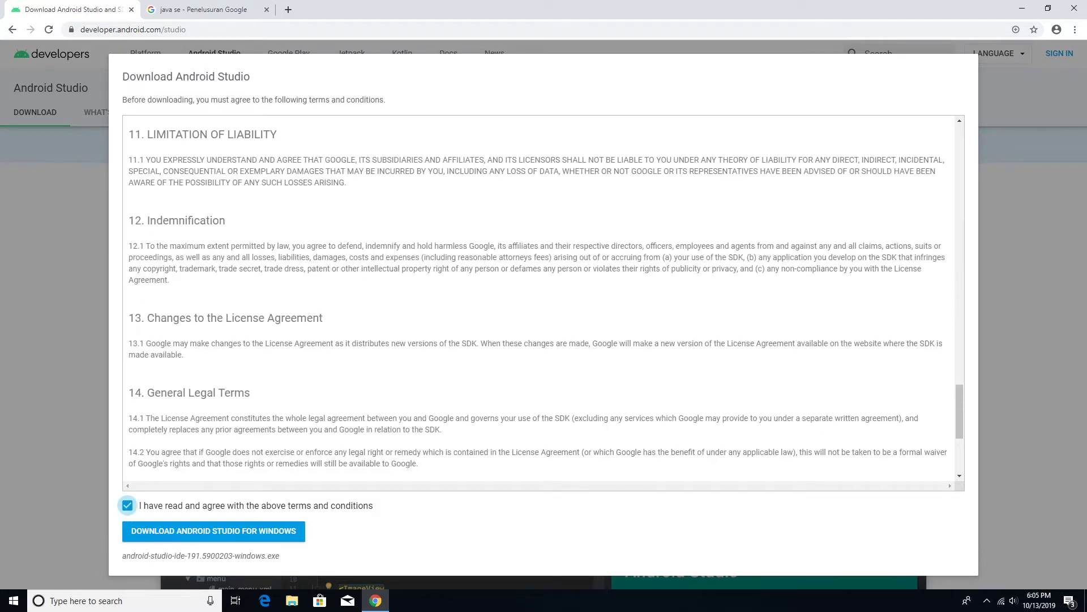
{"action": "left_click", "coordinate": [214, 530]}
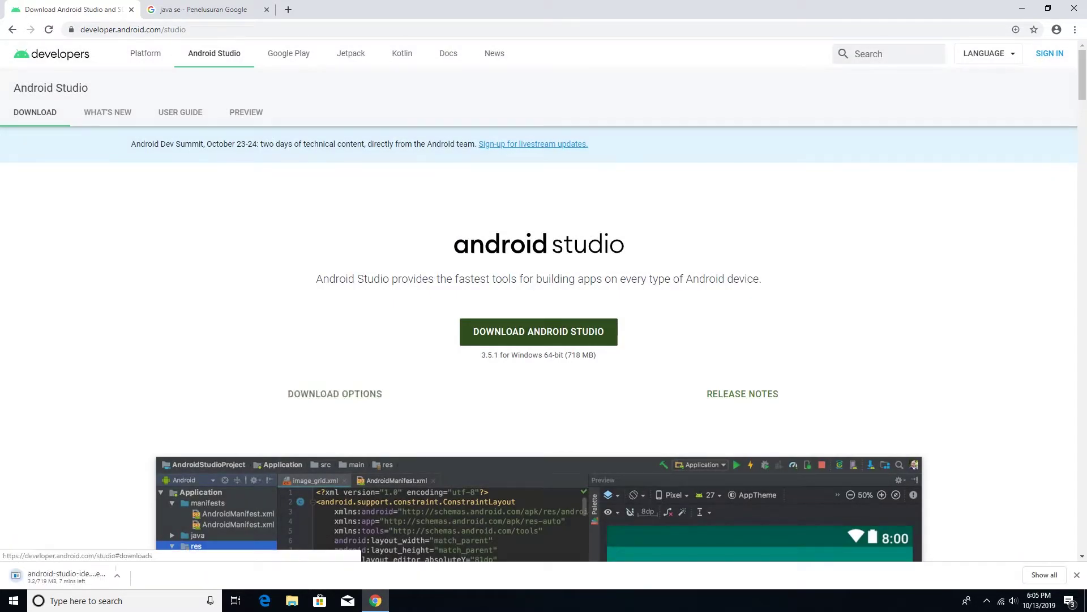
{"action": "left_click", "coordinate": [117, 575]}
{"action": "left_click", "coordinate": [132, 555]}
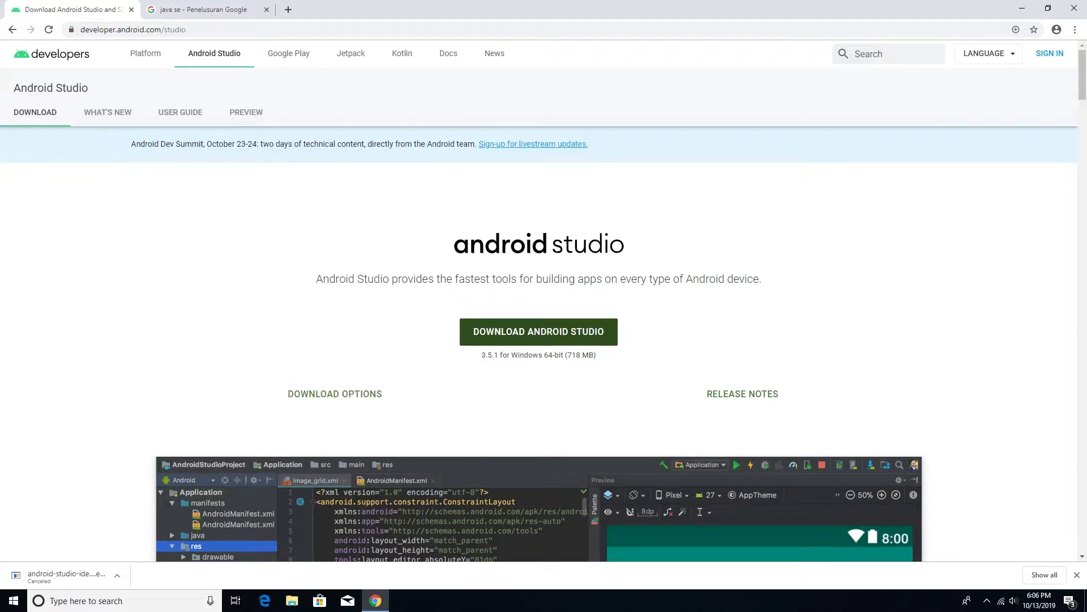
Step: Open Oracle's Java SE Downloads page from the java se search results and go to the JDK 13 download page
{"action": "key", "text": "ctrl+Tab"}
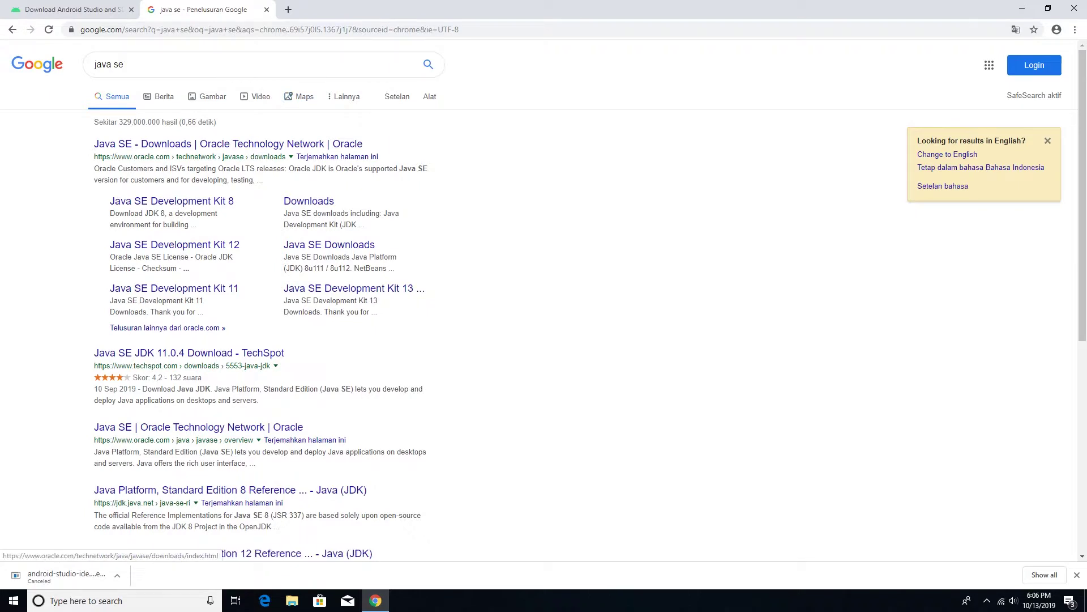
{"action": "left_click", "coordinate": [227, 144]}
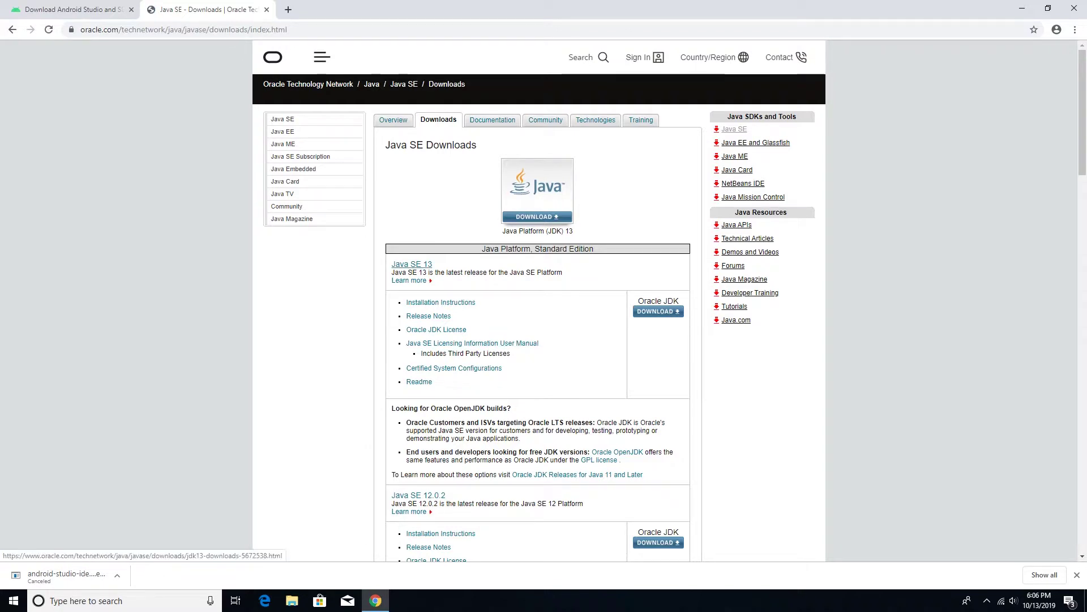
{"action": "left_click", "coordinate": [658, 311]}
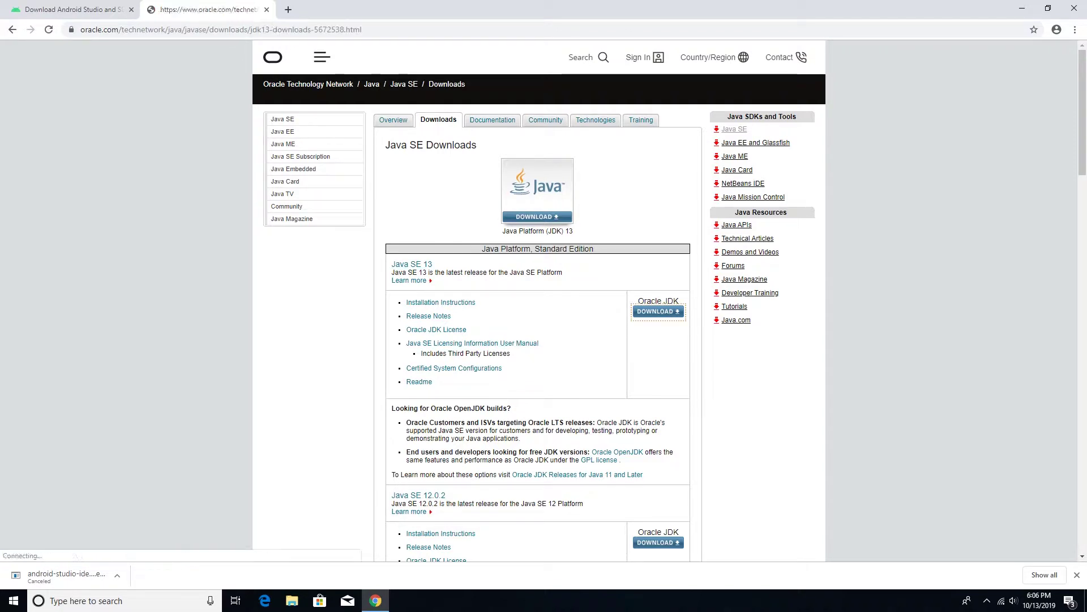
Step: Accept the Oracle license agreement and download the Windows installer jdk-13_windows-x64_bin.exe
{"action": "scroll", "coordinate": [538, 301], "scroll_direction": "down", "scroll_amount": 5}
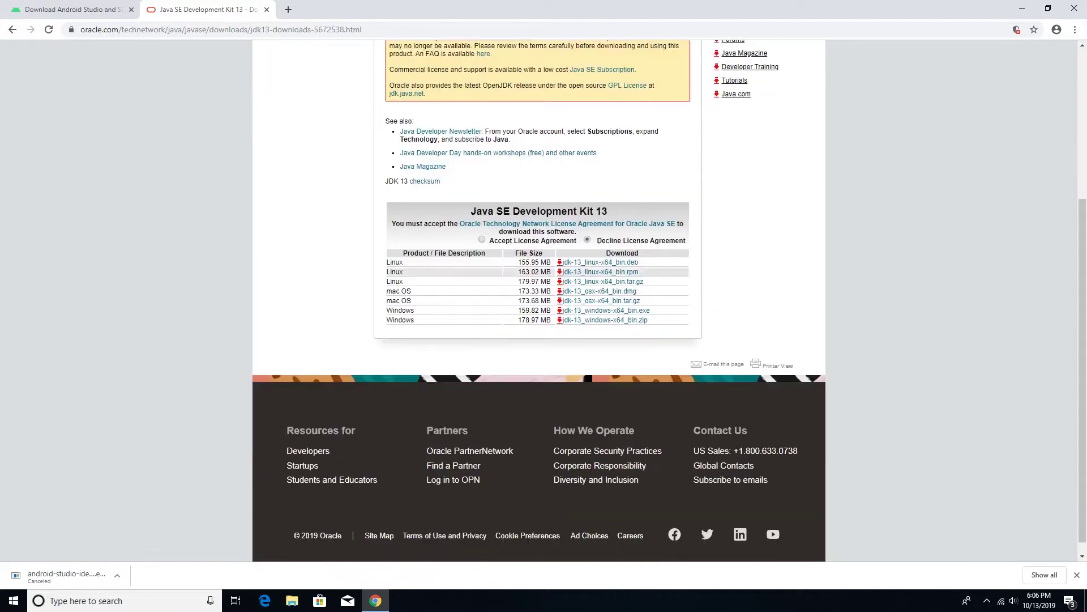
{"action": "scroll", "coordinate": [538, 300], "scroll_direction": "up", "scroll_amount": 4}
{"action": "scroll", "coordinate": [538, 300], "scroll_direction": "down", "scroll_amount": 3}
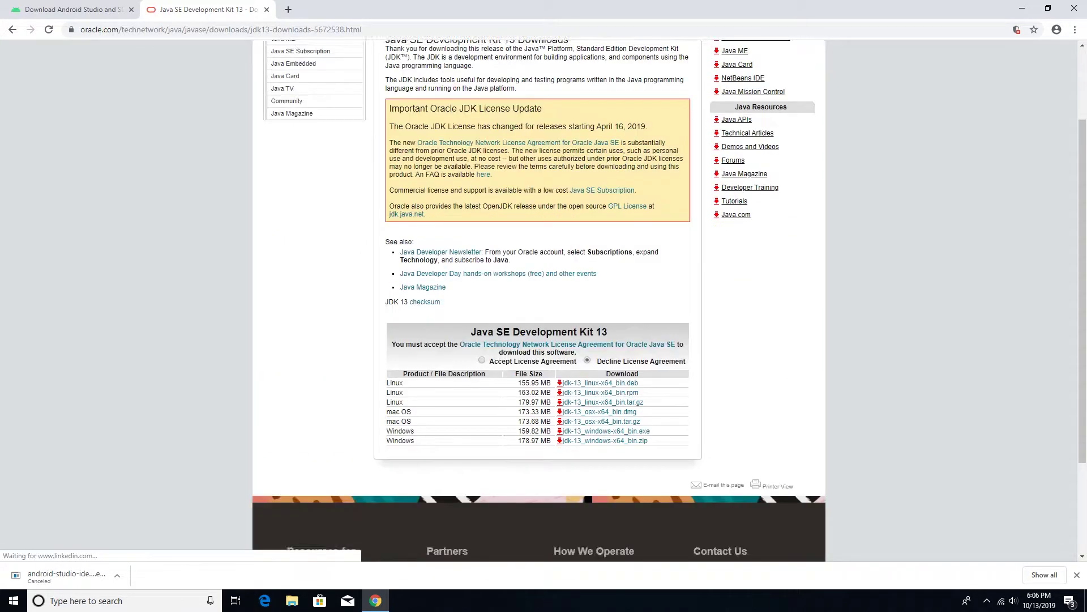
{"action": "left_click", "coordinate": [481, 226]}
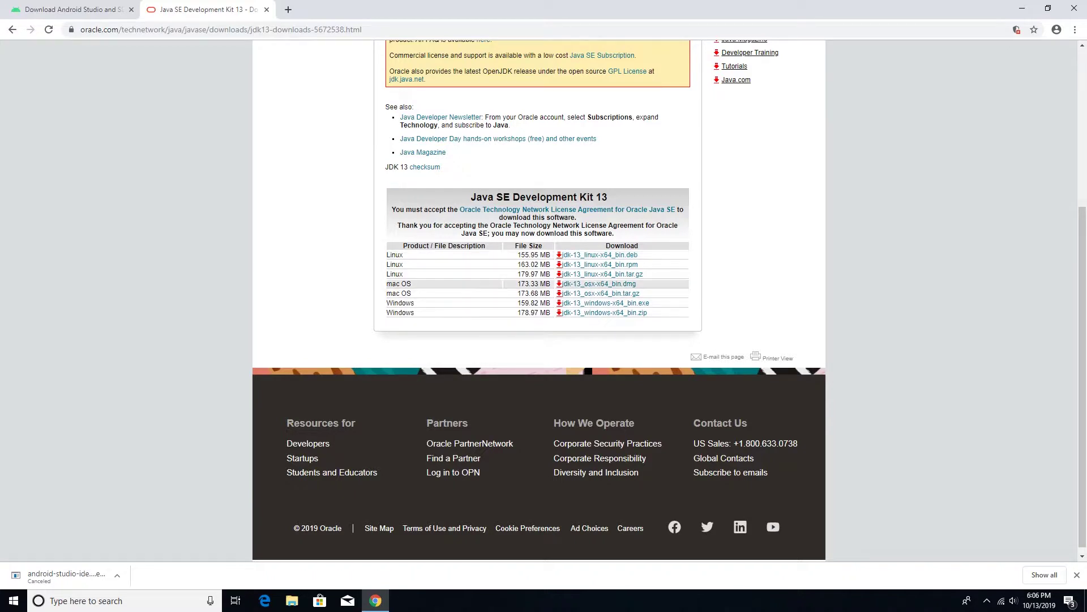
{"action": "left_click", "coordinate": [605, 303]}
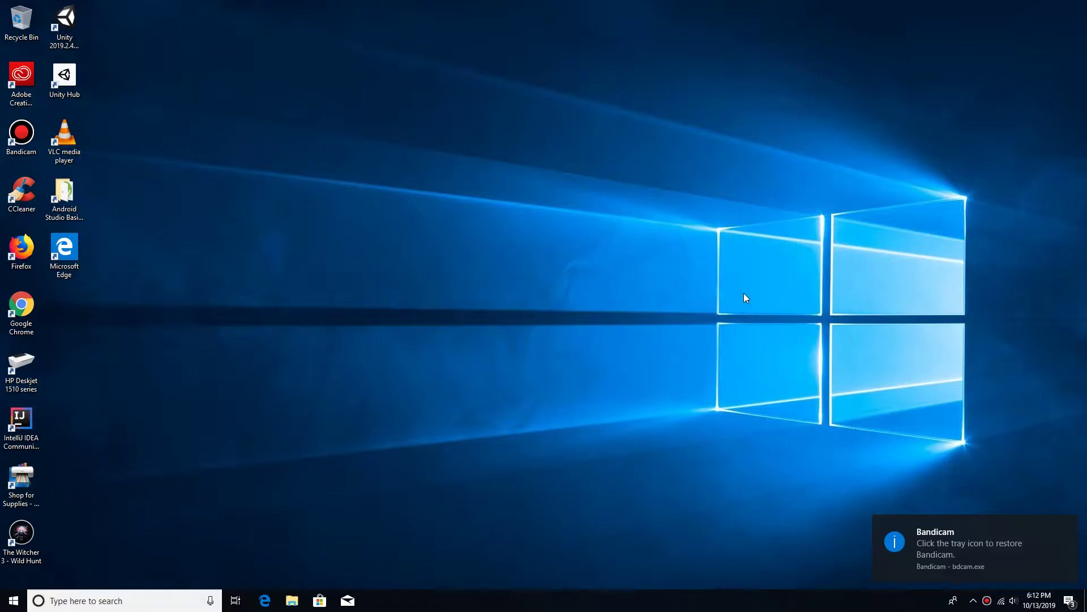
Step: Open the Android Studio Basic folder from the desktop to get to the Android Studio and JDK installers
{"action": "double_click", "coordinate": [57, 200]}
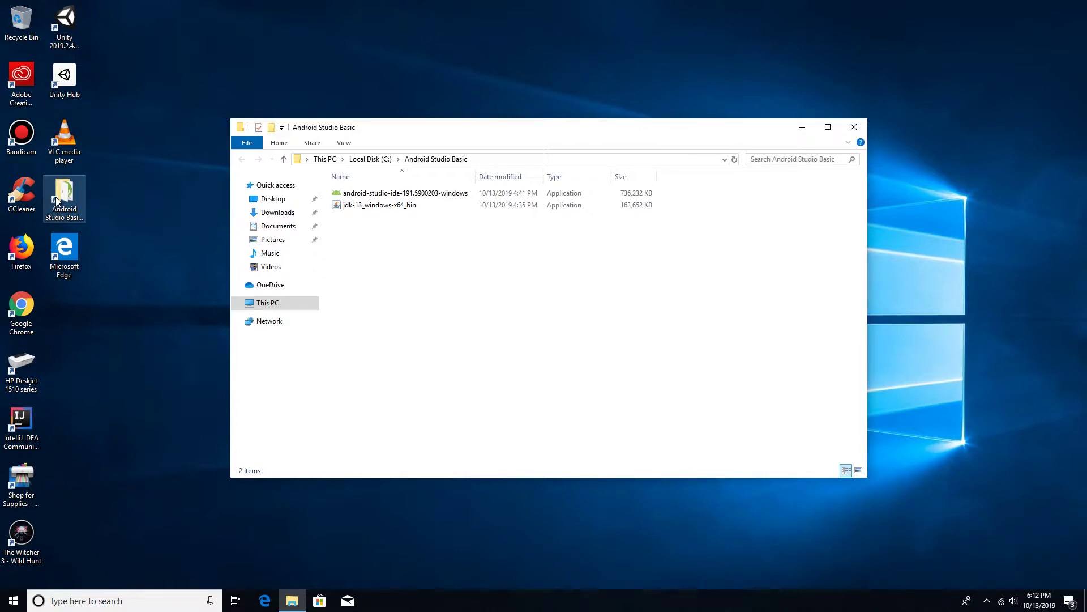
{"action": "left_click", "coordinate": [349, 208]}
{"action": "left_click", "coordinate": [350, 197]}
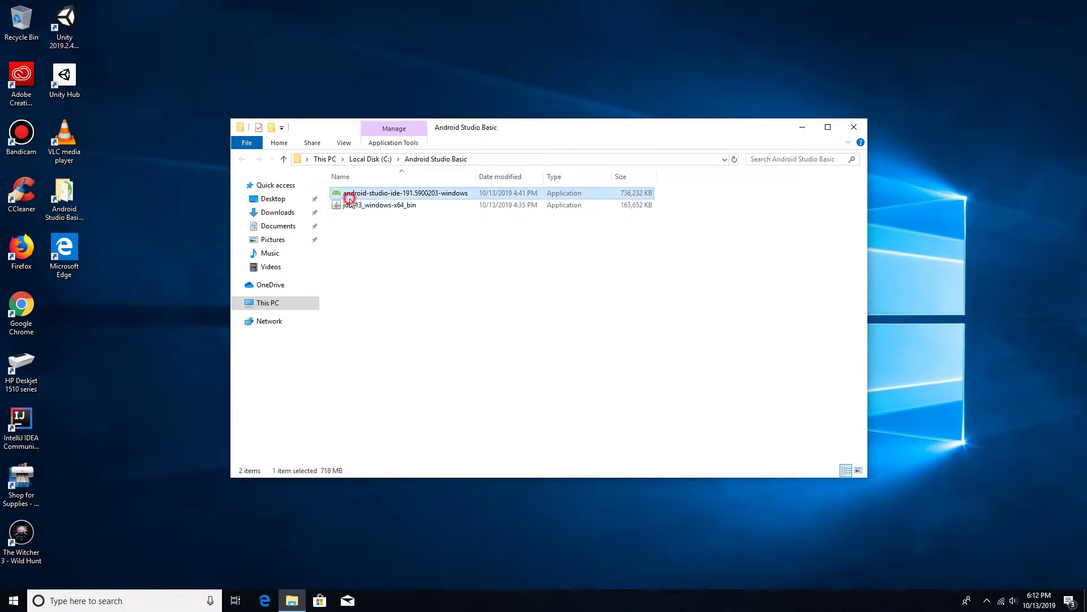
{"action": "left_click", "coordinate": [348, 207]}
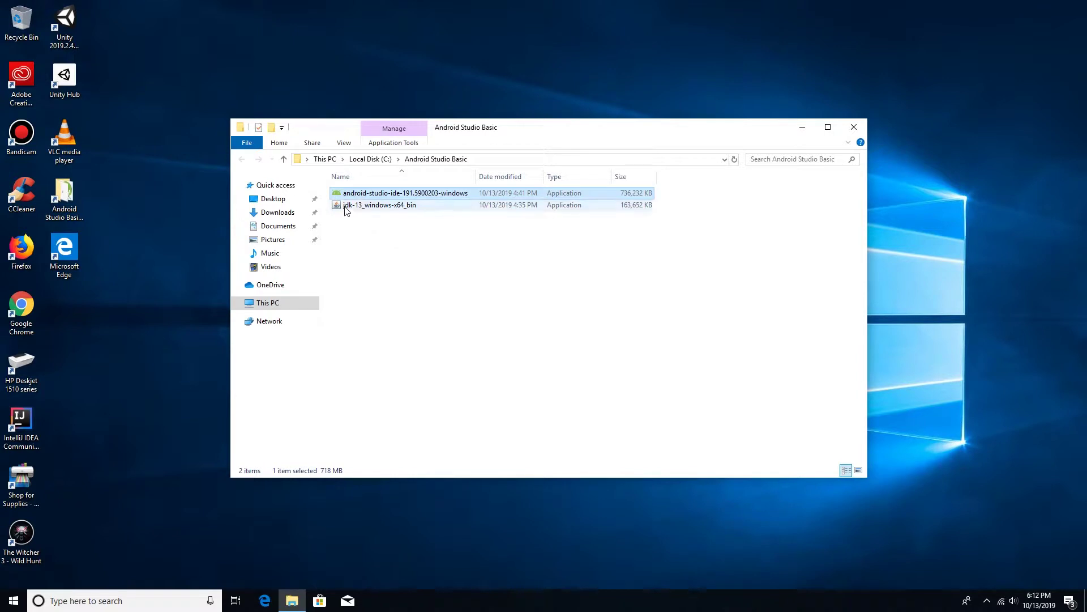
{"action": "right_click", "coordinate": [526, 273]}
{"action": "left_click", "coordinate": [558, 331]}
{"action": "right_click", "coordinate": [553, 255]}
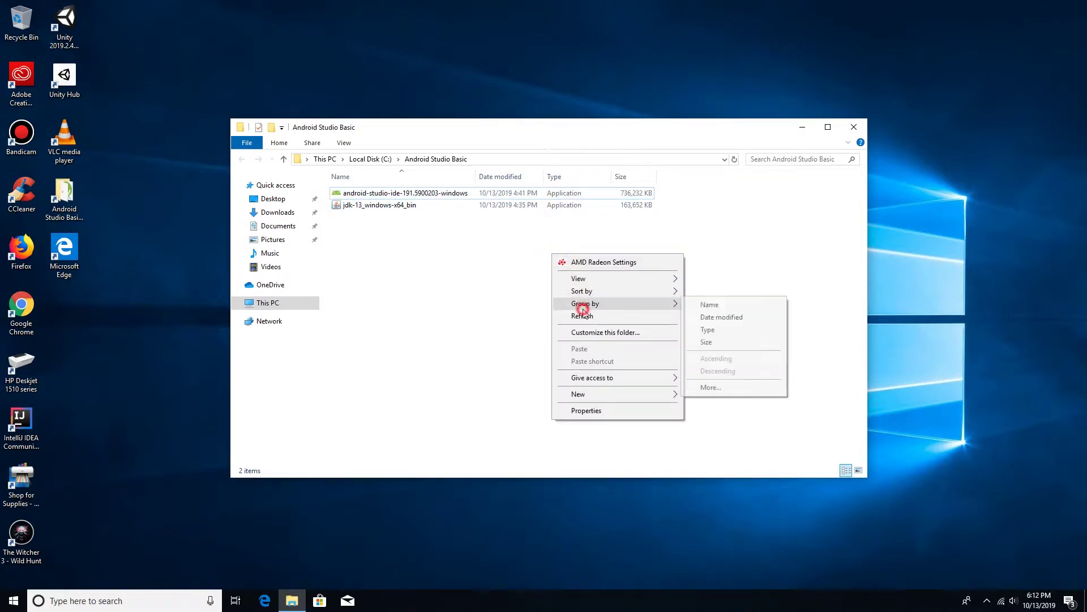
{"action": "left_click", "coordinate": [582, 316]}
{"action": "right_click", "coordinate": [704, 269]}
{"action": "left_click", "coordinate": [739, 331]}
Step: Run jdk-13_windows-x64_bin, install Java SE Development Kit 13 with the default settings and close the installer
{"action": "left_click", "coordinate": [396, 208]}
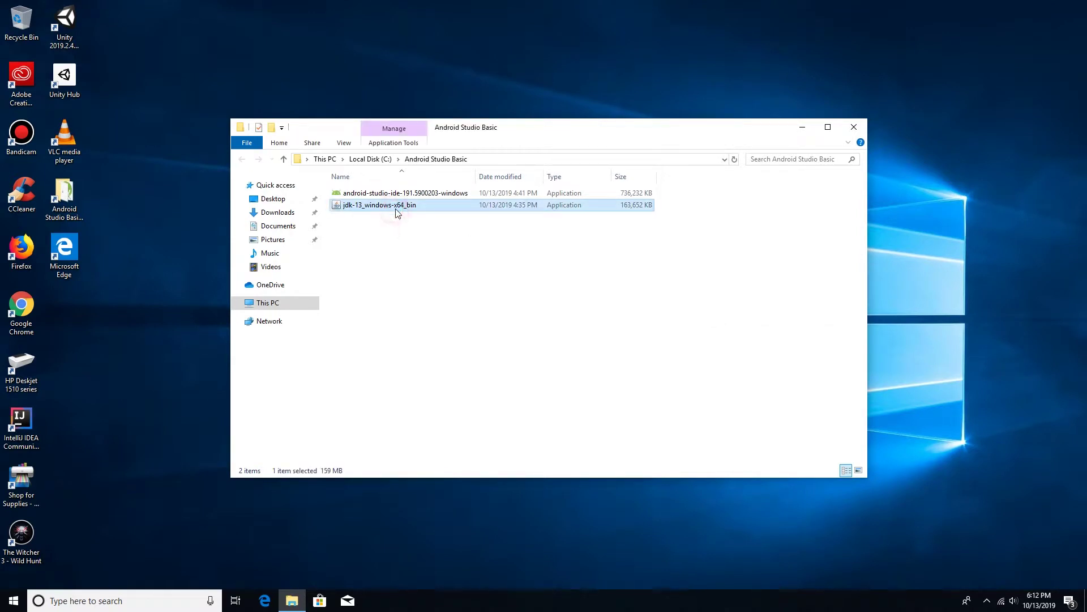
{"action": "double_click", "coordinate": [395, 210]}
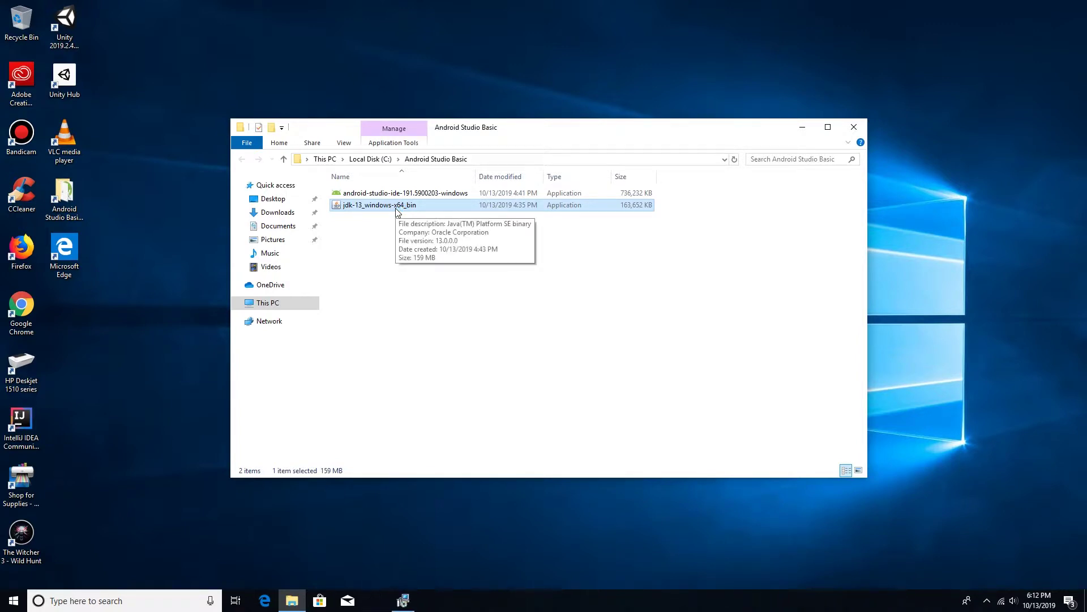
{"action": "left_click", "coordinate": [589, 386]}
{"action": "left_click", "coordinate": [606, 389]}
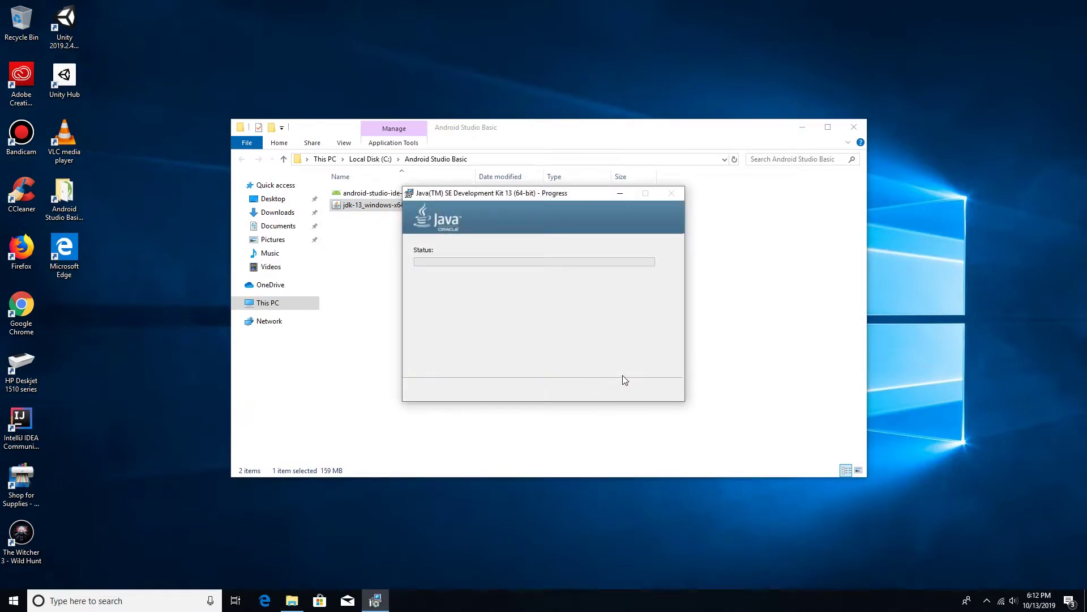
{"action": "left_click", "coordinate": [563, 250]}
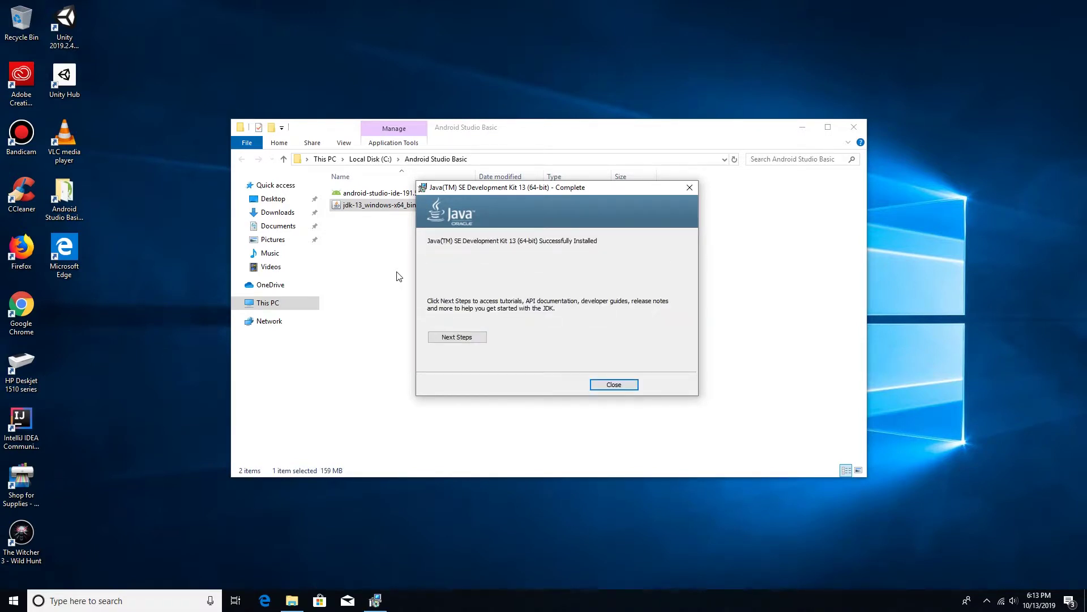
{"action": "left_click", "coordinate": [628, 385]}
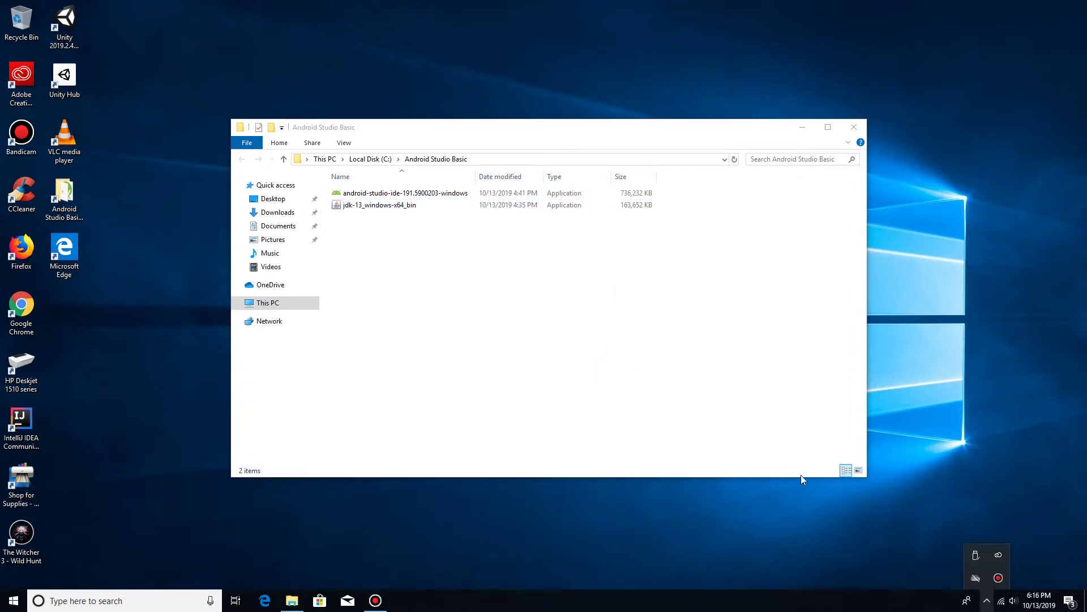
Step: Run the android-studio-ide-191.5900203-windows installer and complete the selection of components to install
{"action": "left_click", "coordinate": [633, 344]}
{"action": "left_click", "coordinate": [510, 256]}
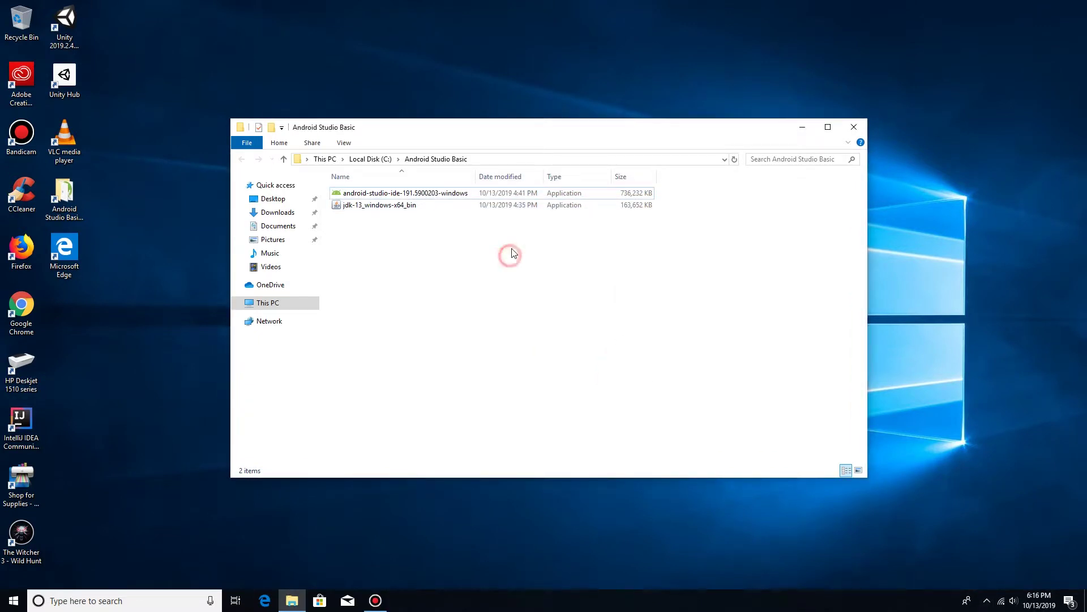
{"action": "double_click", "coordinate": [493, 193]}
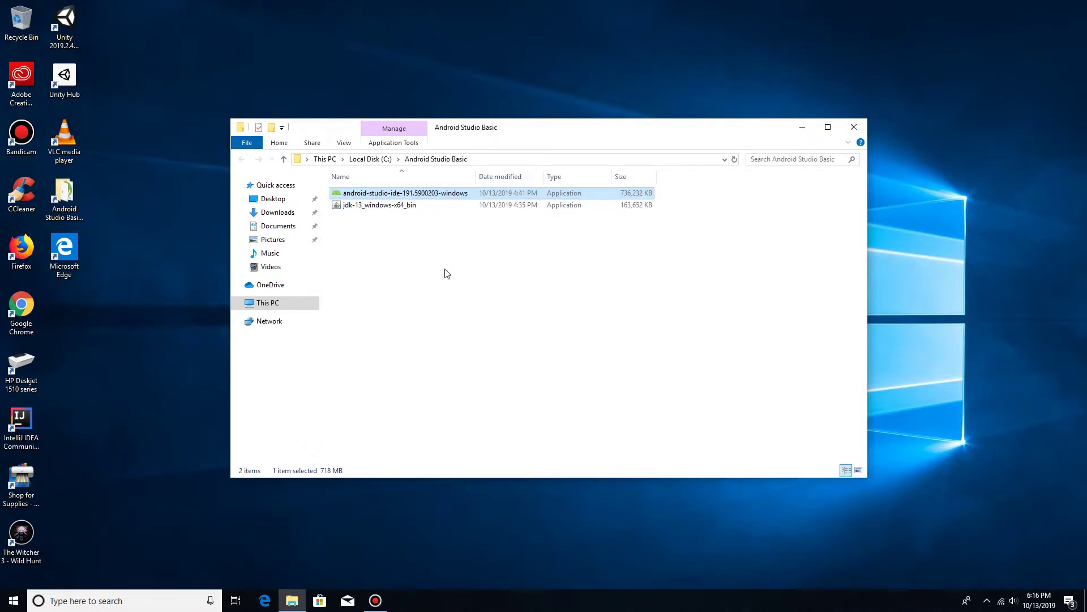
{"action": "left_click", "coordinate": [618, 392]}
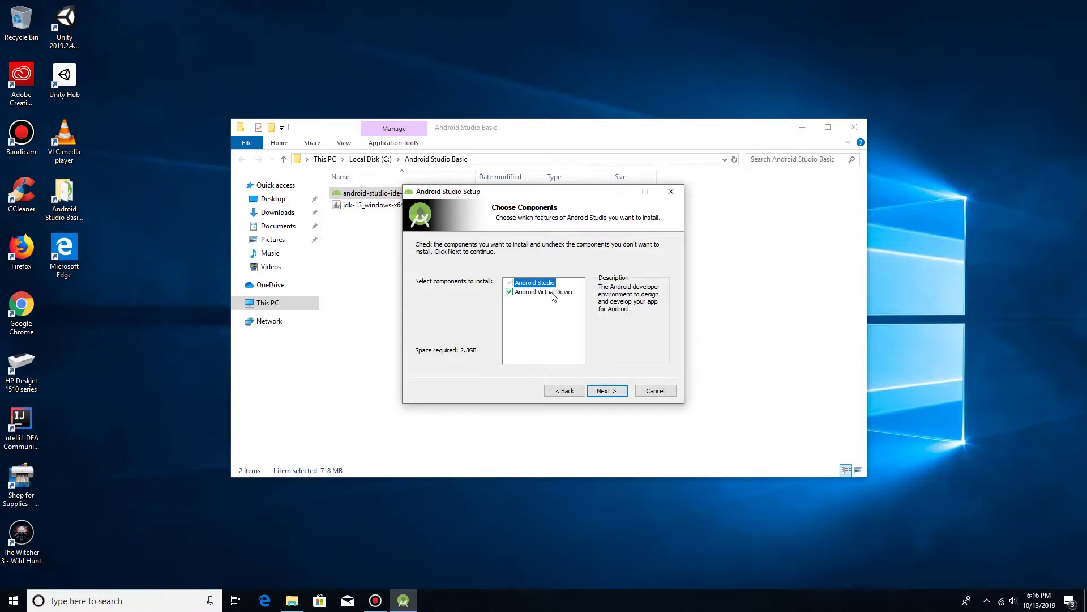
{"action": "left_click", "coordinate": [510, 292]}
{"action": "left_click", "coordinate": [610, 391]}
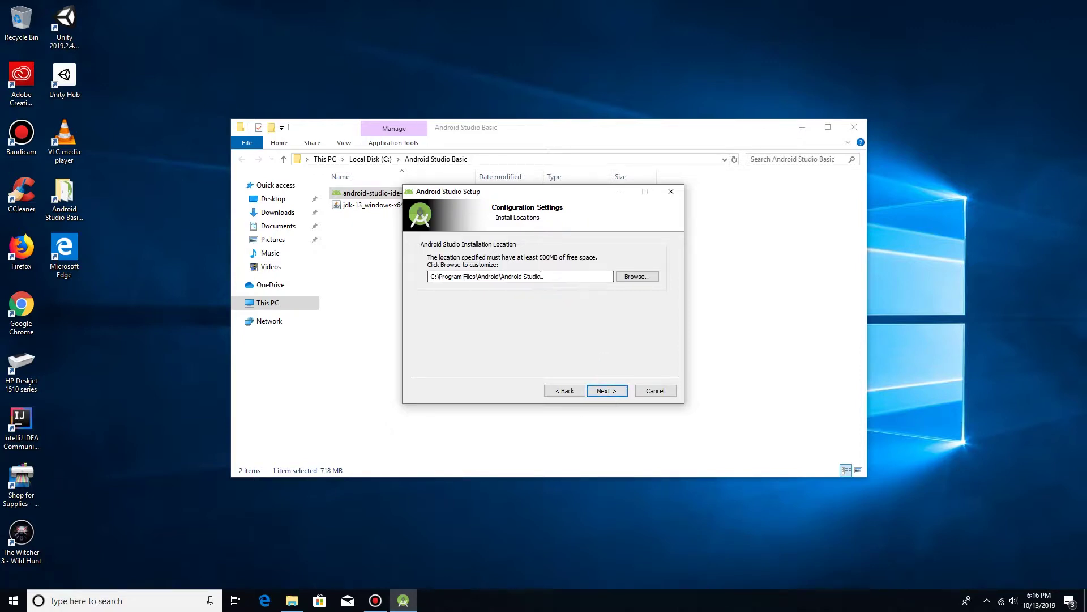
Step: Install Android Studio in C:\Program Files\Android\Android Studio with the default Start Menu folder, and finish setup with Start Android Studio enabled
{"action": "left_click", "coordinate": [605, 389]}
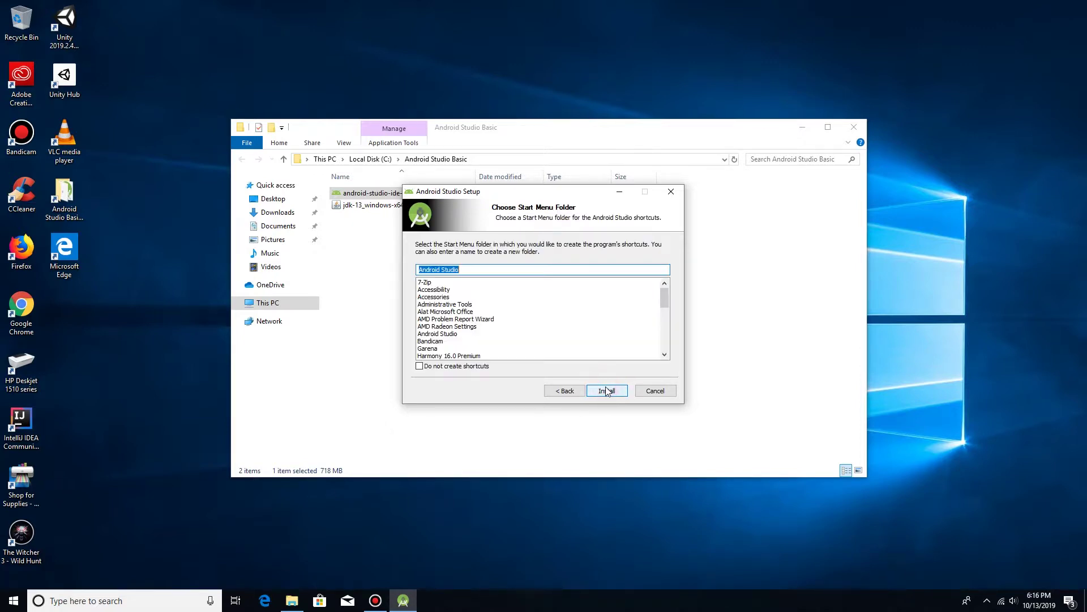
{"action": "left_click", "coordinate": [606, 391]}
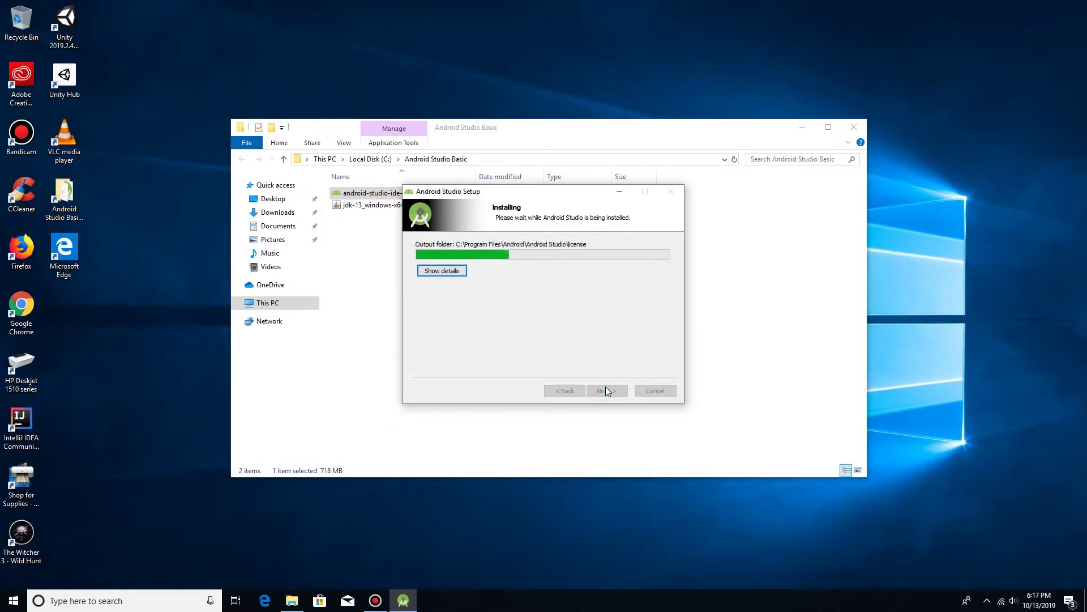
{"action": "key", "text": "space"}
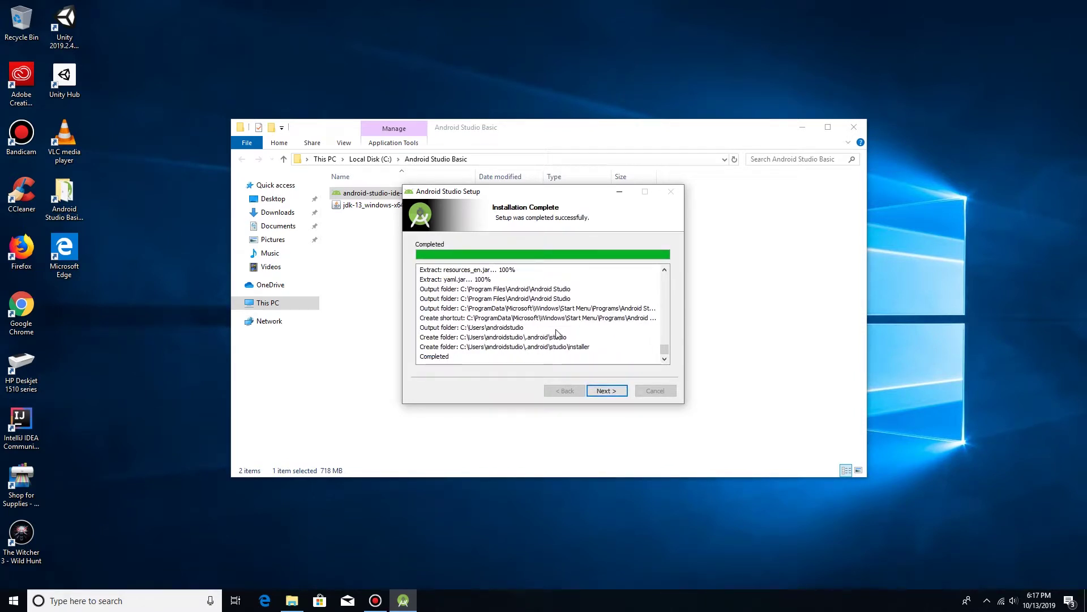
{"action": "left_click", "coordinate": [595, 391]}
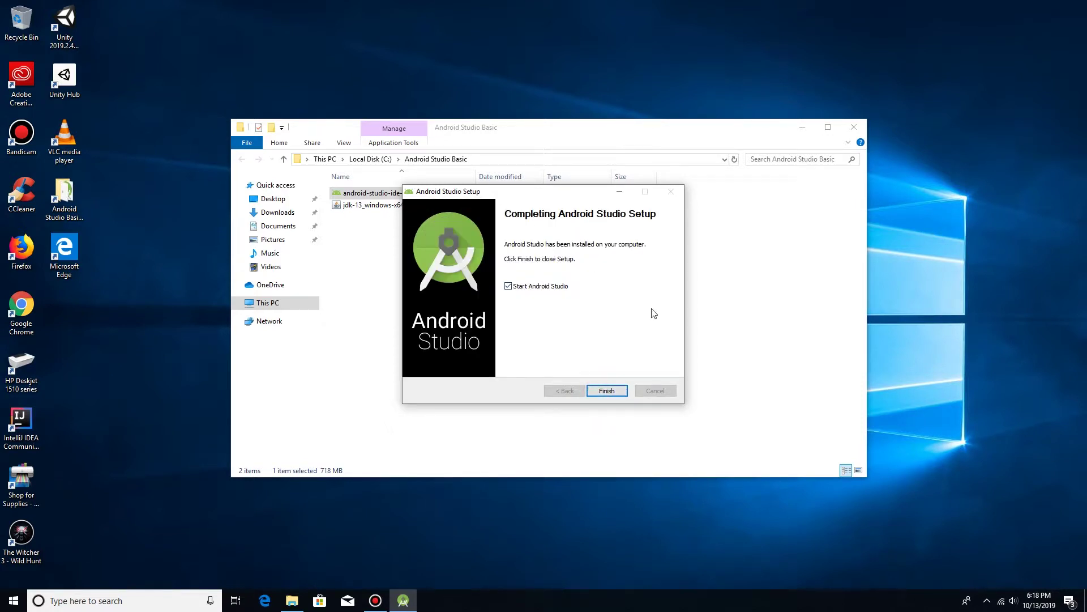
{"action": "left_click", "coordinate": [605, 390]}
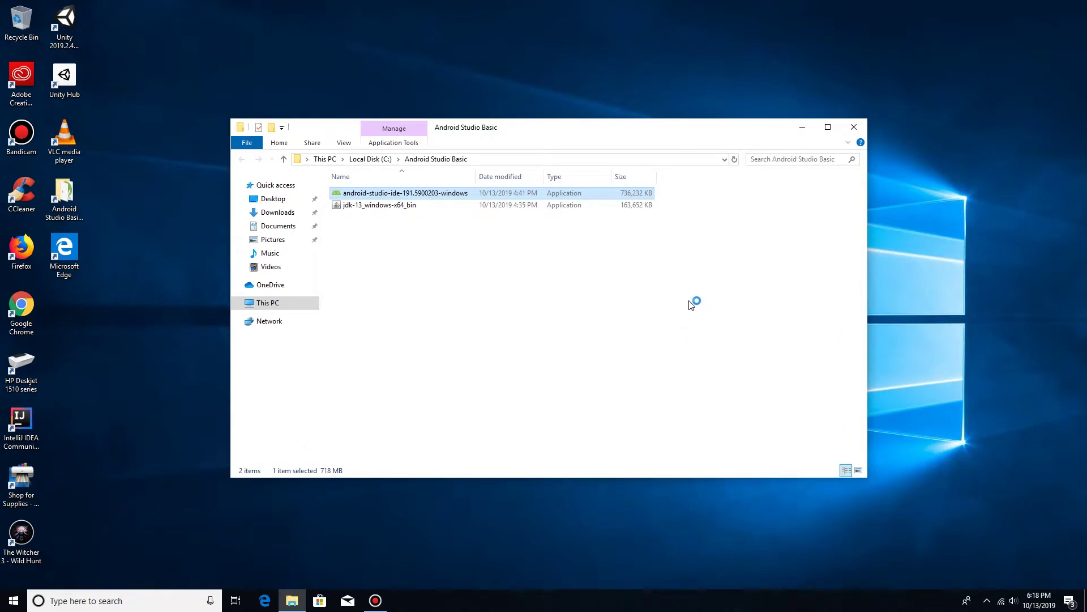
Step: Close the Android Studio Basic folder window, minimize the Bandicam window and refresh the desktop
{"action": "left_click", "coordinate": [864, 132]}
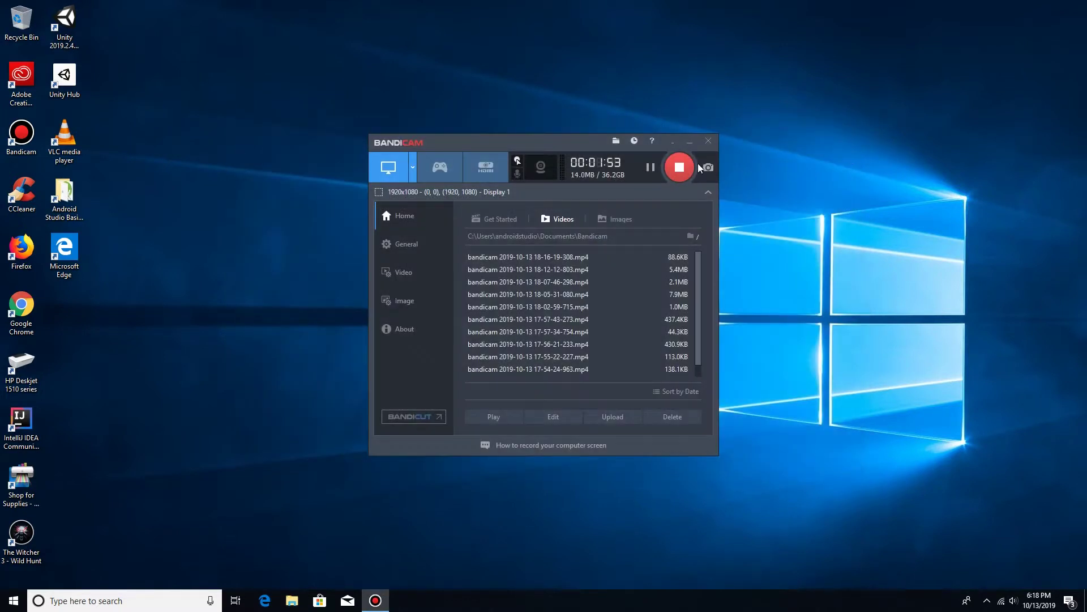
{"action": "left_click", "coordinate": [673, 146]}
{"action": "right_click", "coordinate": [699, 131]}
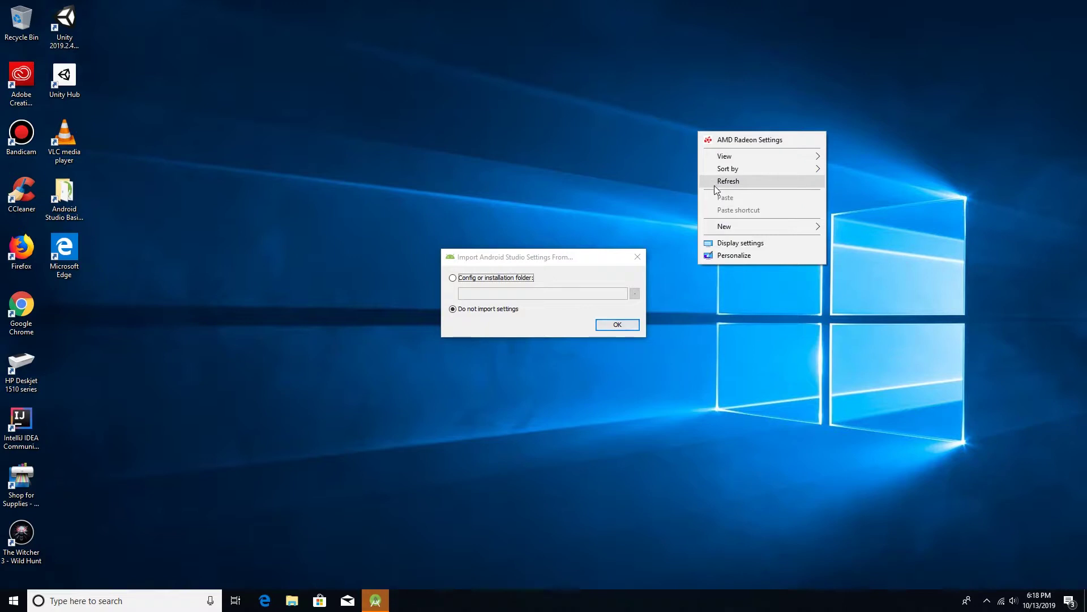
{"action": "left_click", "coordinate": [715, 185]}
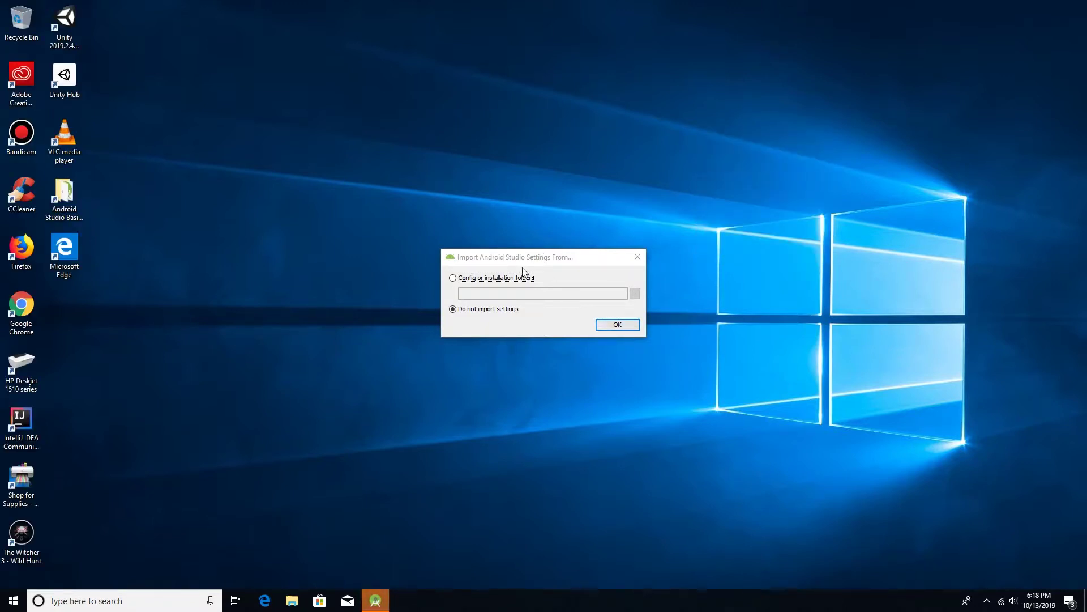
Step: Start Android Studio without importing settings and decline sending usage statistics to Google
{"action": "left_click", "coordinate": [614, 328]}
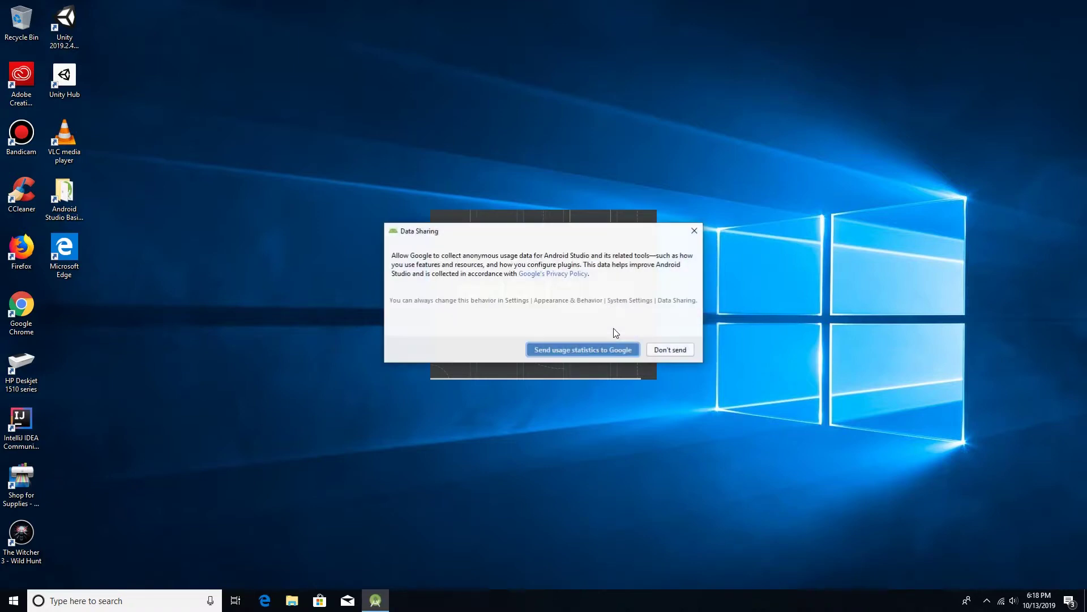
{"action": "left_click", "coordinate": [670, 350]}
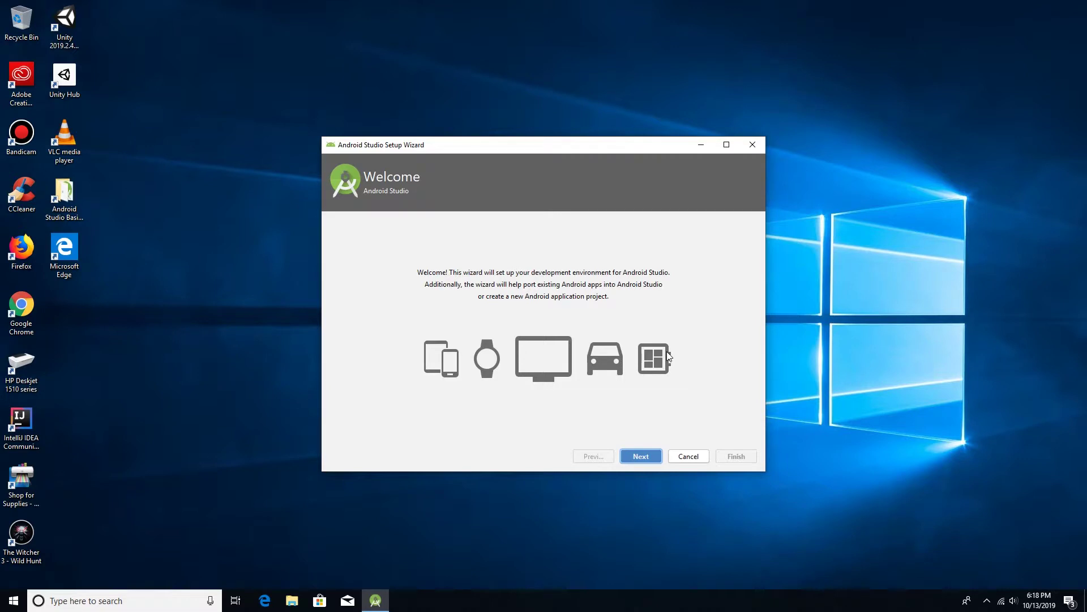
Step: Go through the setup wizard's welcome page and accept the Standard install type
{"action": "left_click_drag", "start_coordinate": [557, 120], "coordinate": [563, 96]}
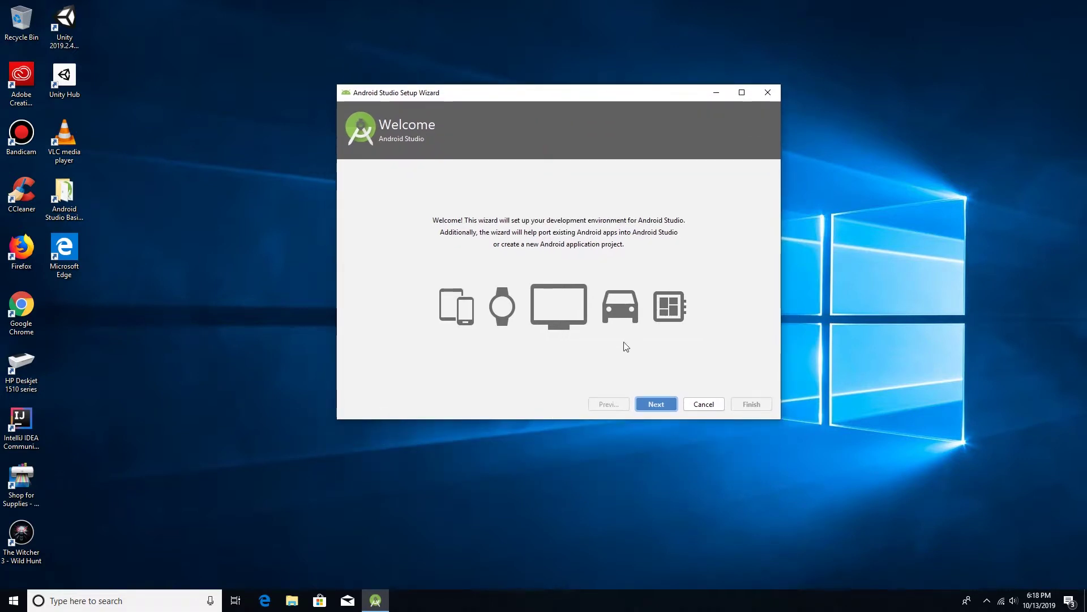
{"action": "left_click", "coordinate": [662, 405]}
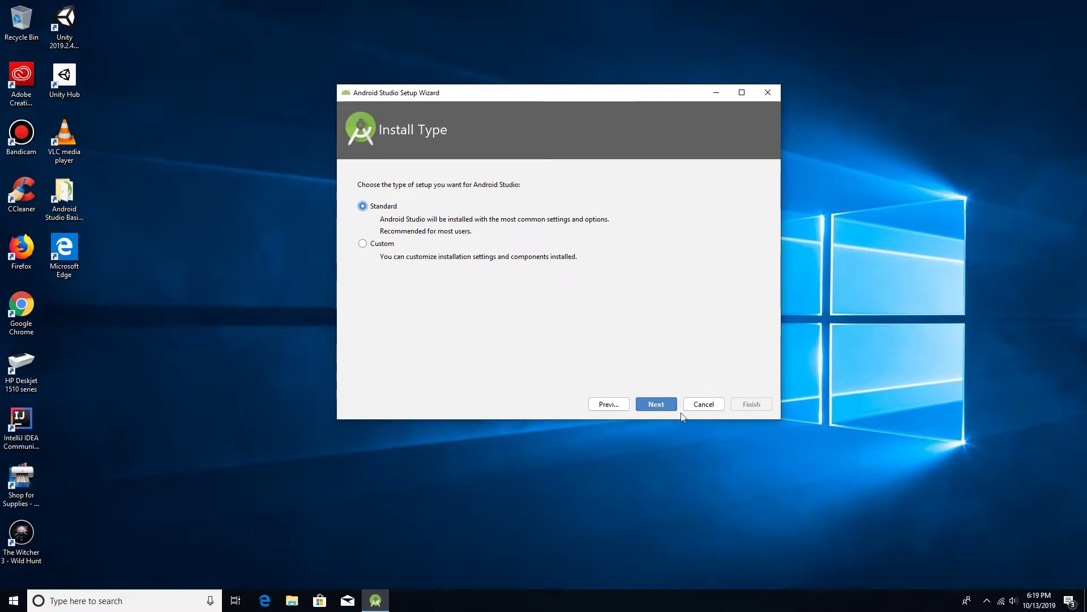
{"action": "left_click", "coordinate": [659, 405]}
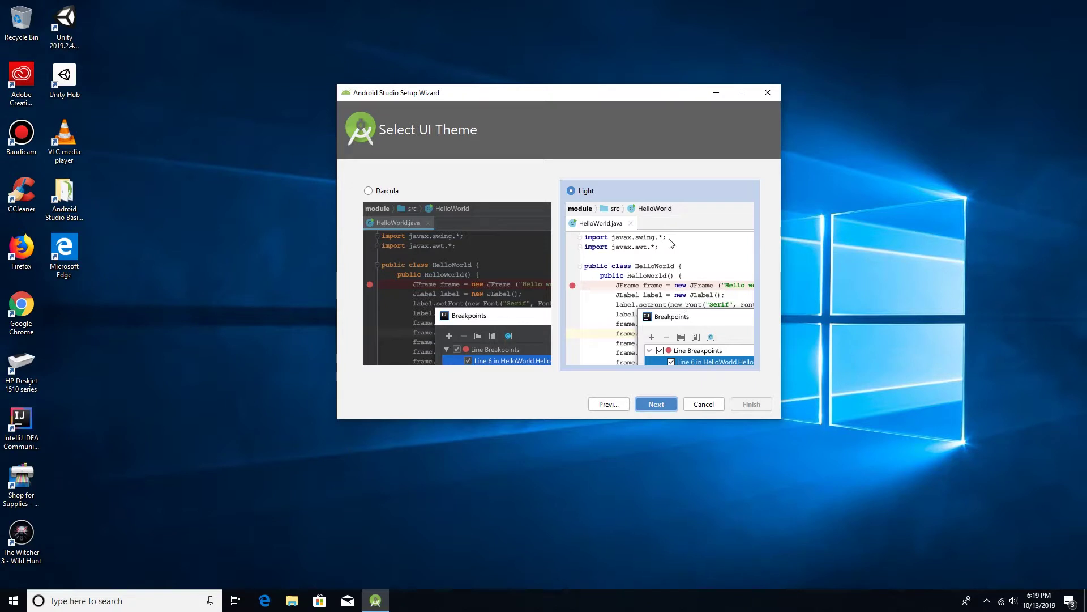
Step: Compare the Light and Darcula UI themes and continue the setup with Darcula
{"action": "left_click", "coordinate": [554, 232]}
{"action": "left_click", "coordinate": [643, 213]}
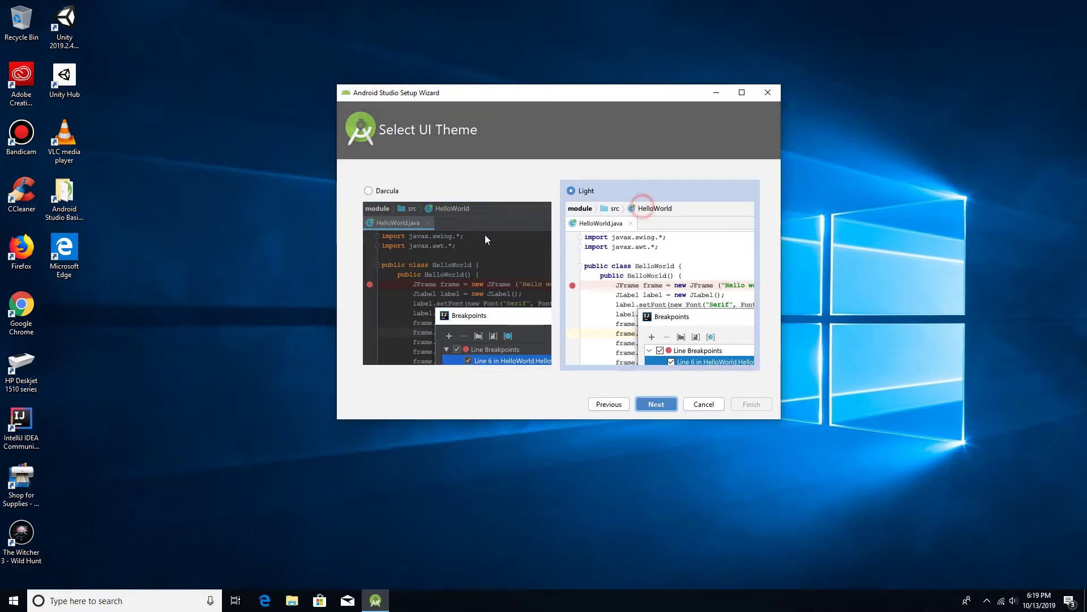
{"action": "left_click", "coordinate": [453, 195]}
{"action": "left_click", "coordinate": [642, 184]}
{"action": "left_click", "coordinate": [407, 202]}
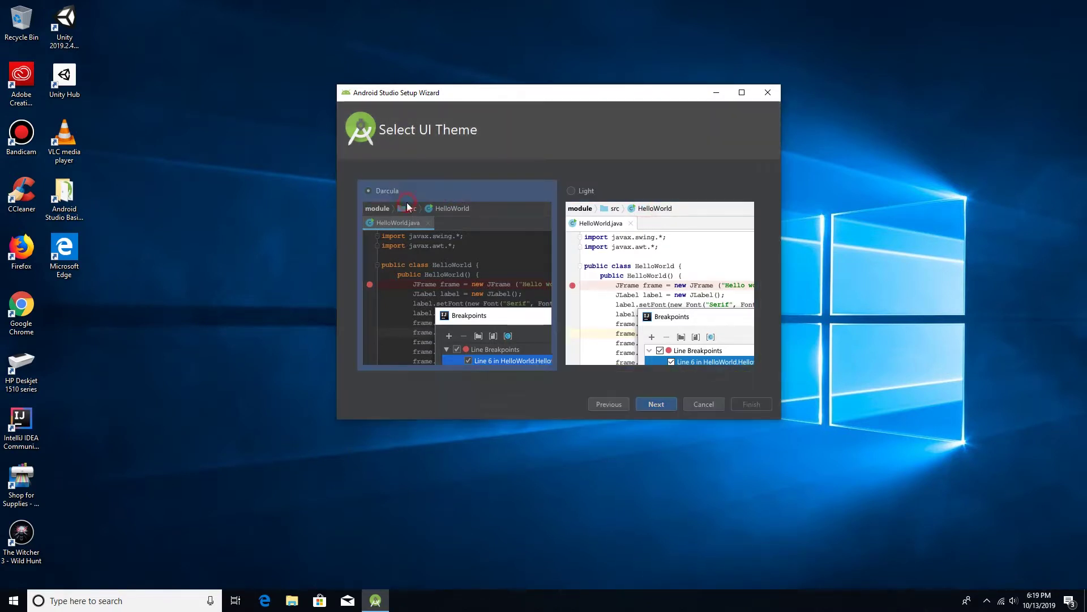
{"action": "left_click", "coordinate": [653, 404]}
Step: Review the SDK folder, download size and SDK components in the settings summary, and start the component download
{"action": "scroll", "coordinate": [683, 339], "scroll_direction": "up", "scroll_amount": 5}
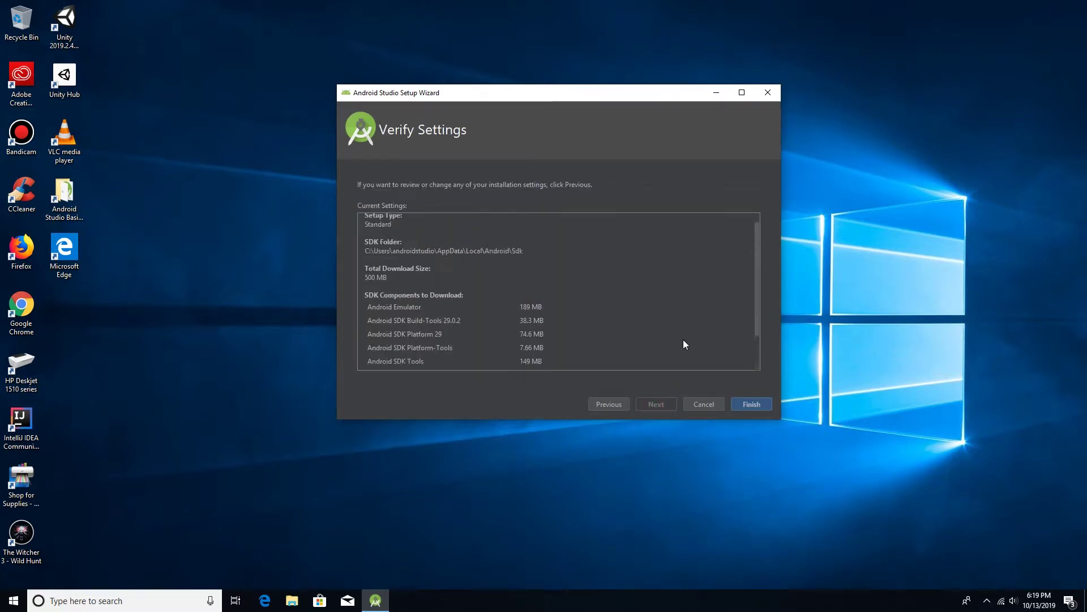
{"action": "scroll", "coordinate": [497, 295], "scroll_direction": "down", "scroll_amount": 3}
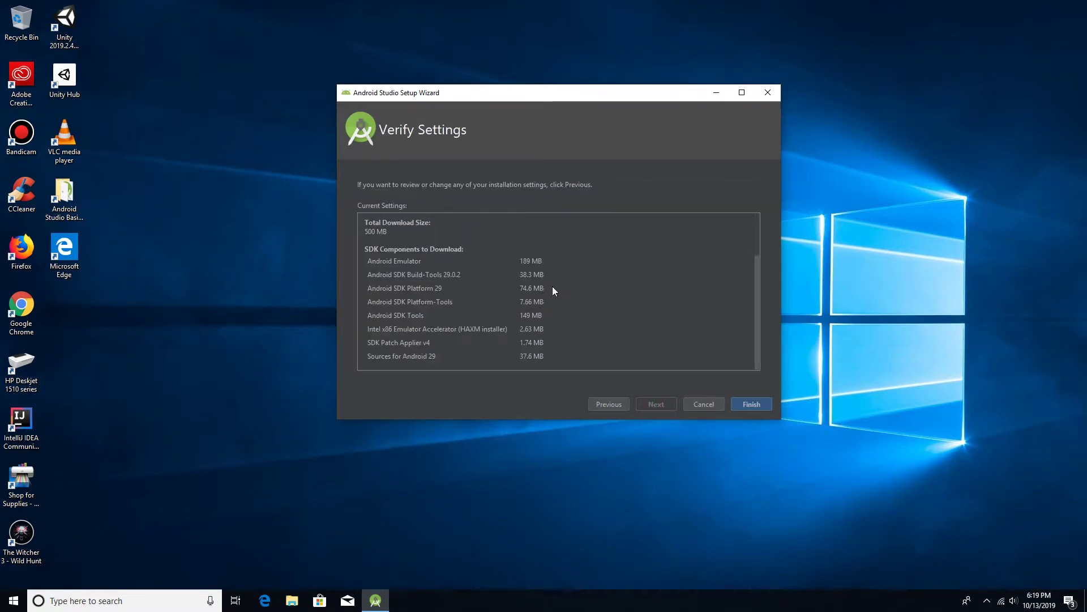
{"action": "scroll", "coordinate": [509, 280], "scroll_direction": "up", "scroll_amount": 3}
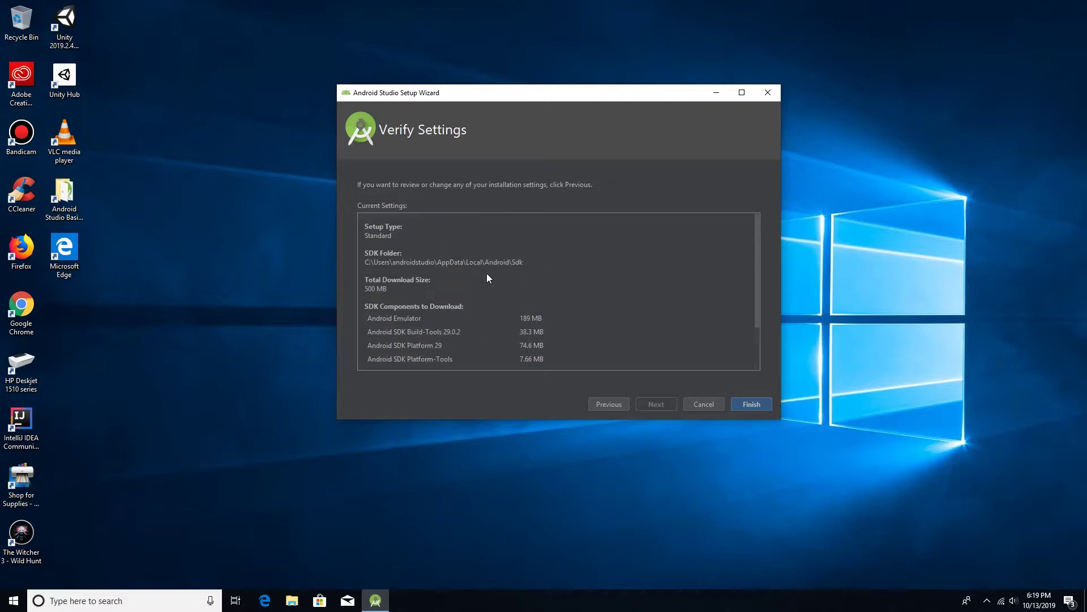
{"action": "scroll", "coordinate": [458, 293], "scroll_direction": "down", "scroll_amount": 3}
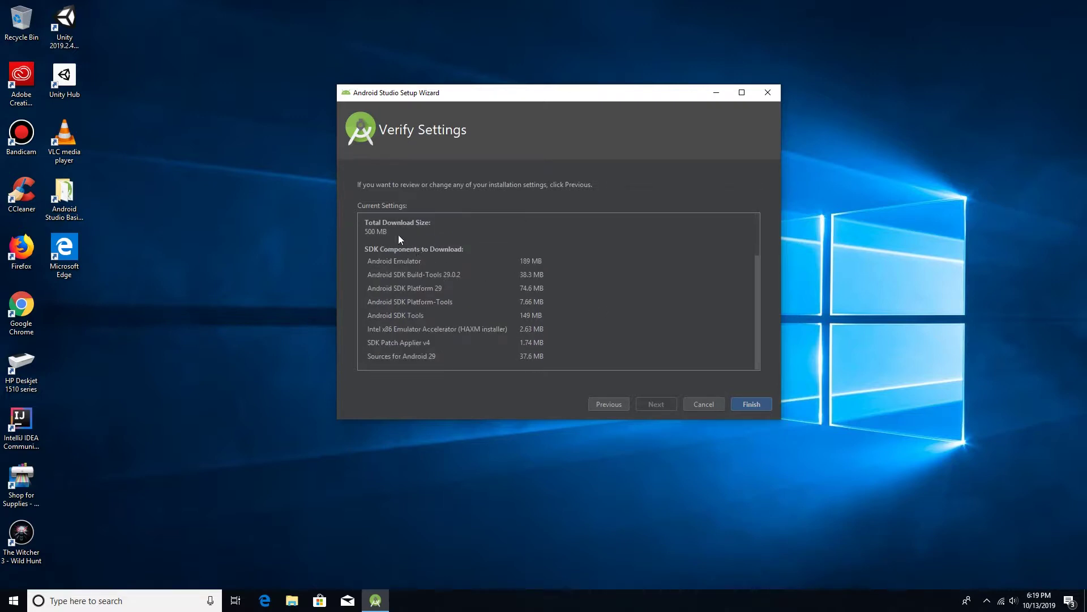
{"action": "left_click_drag", "start_coordinate": [403, 238], "coordinate": [334, 222]}
{"action": "left_click", "coordinate": [430, 228]}
{"action": "scroll", "coordinate": [395, 320], "scroll_direction": "up", "scroll_amount": 3}
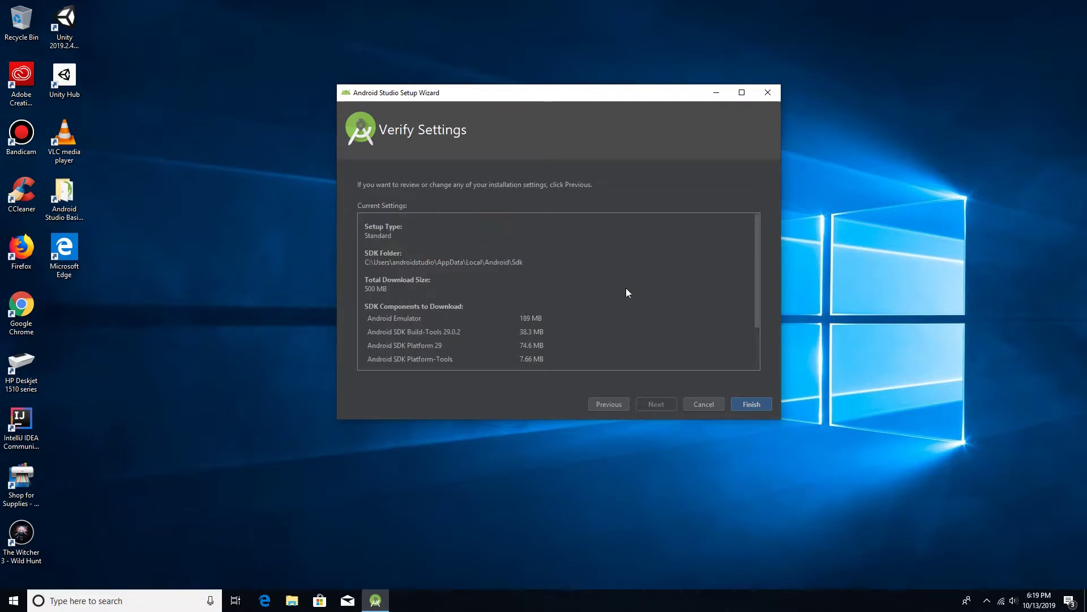
{"action": "left_click", "coordinate": [748, 407]}
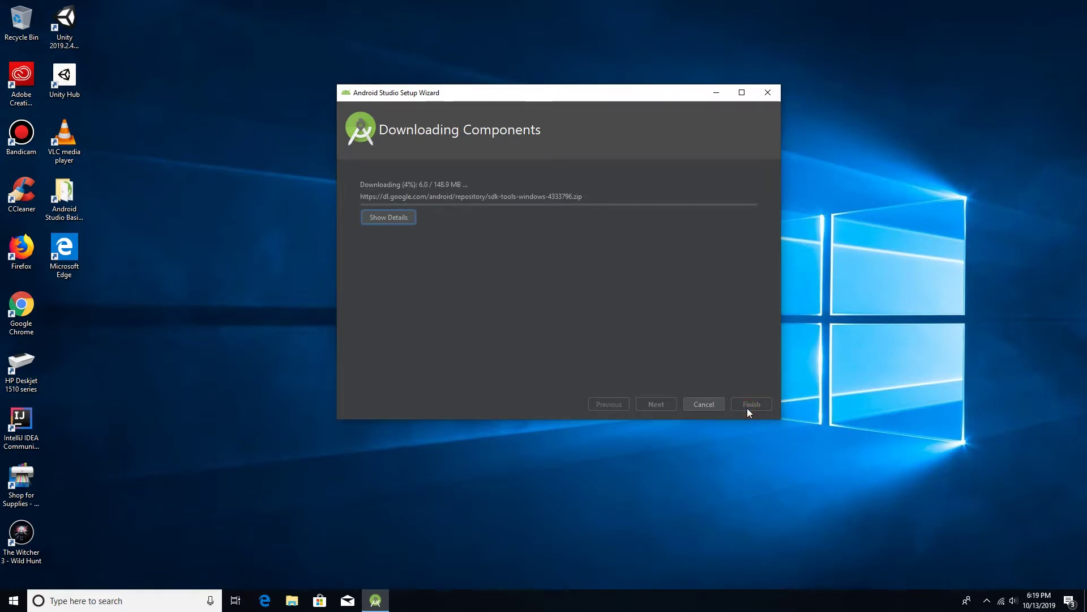
Step: Examine the detailed component download log, including the HAXM installer entries, and finish the setup wizard
{"action": "left_click", "coordinate": [388, 217]}
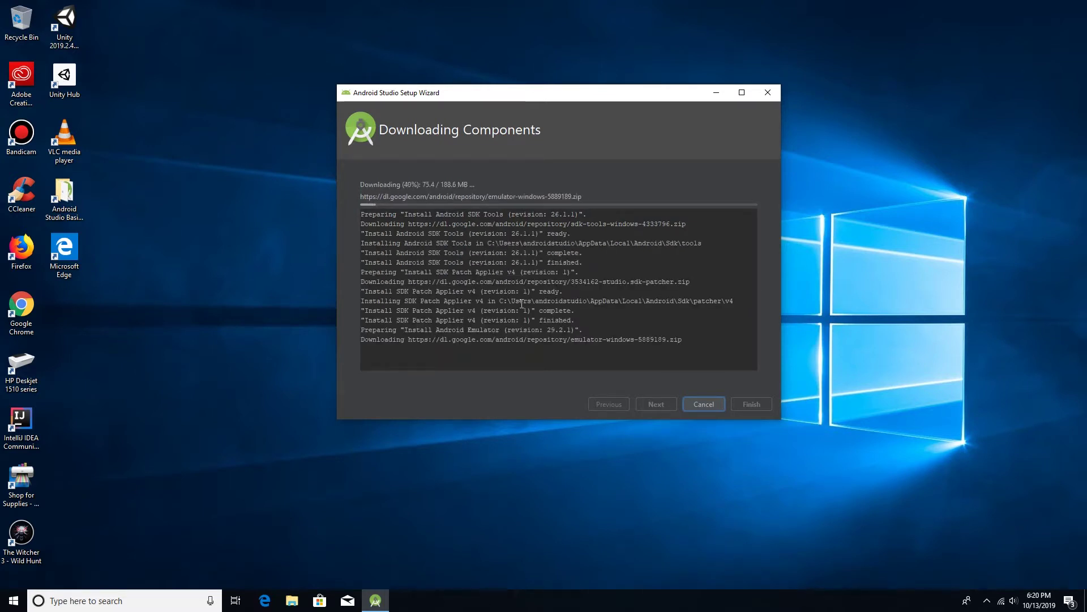
{"action": "left_click", "coordinate": [742, 92]}
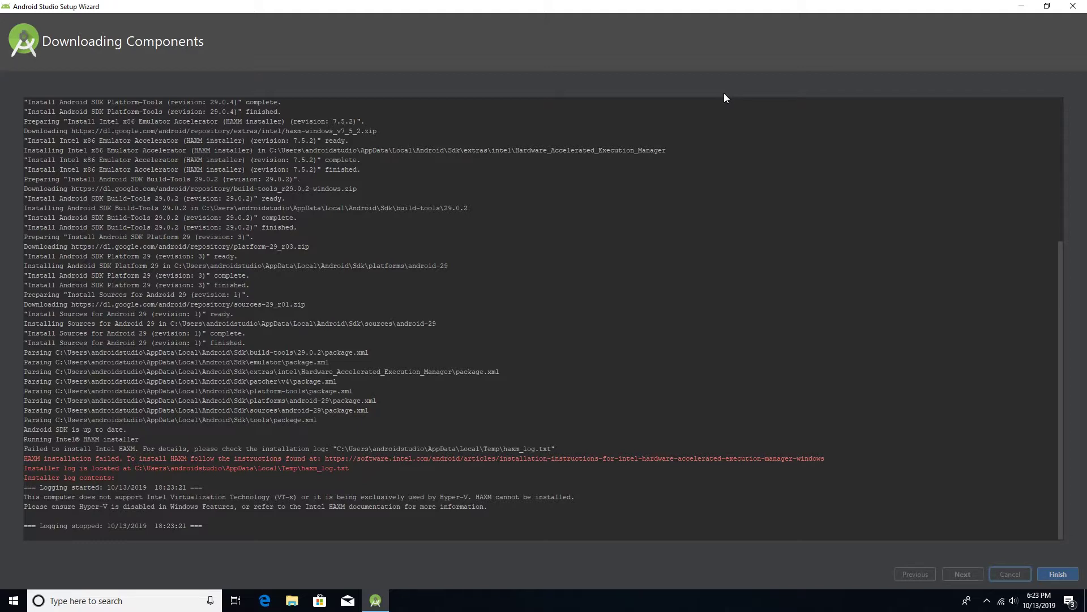
{"action": "scroll", "coordinate": [633, 266], "scroll_direction": "up", "scroll_amount": 7}
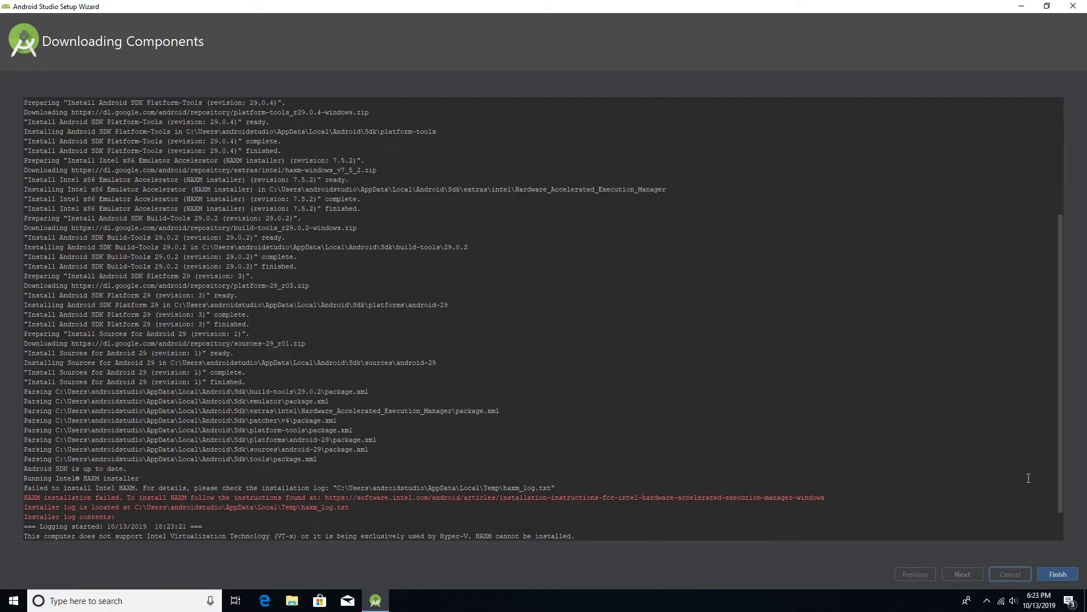
{"action": "left_click_drag", "start_coordinate": [204, 476], "coordinate": [20, 456]}
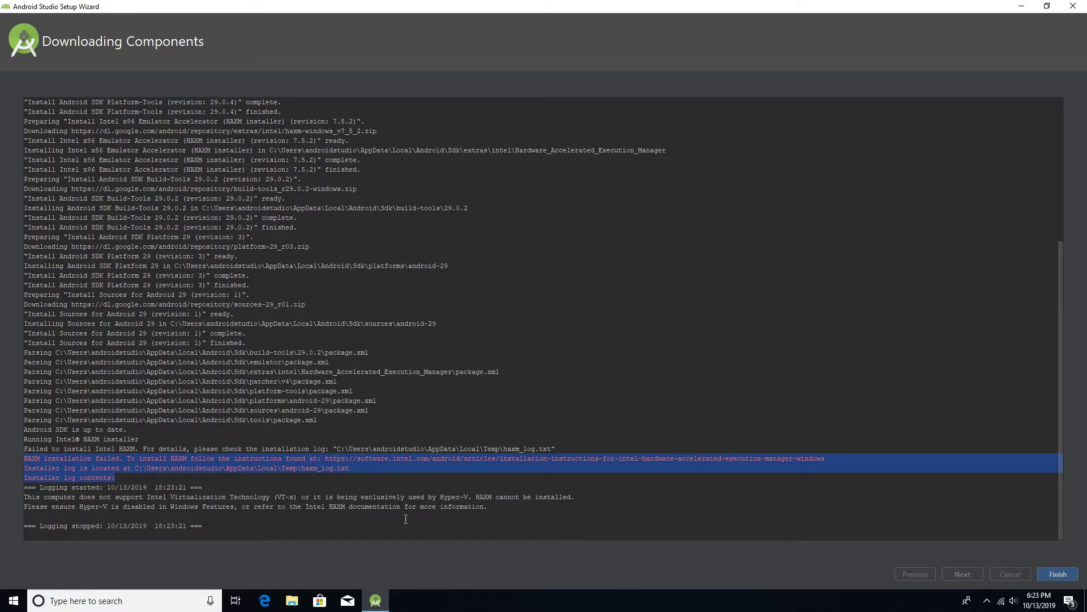
{"action": "left_click", "coordinate": [1055, 573]}
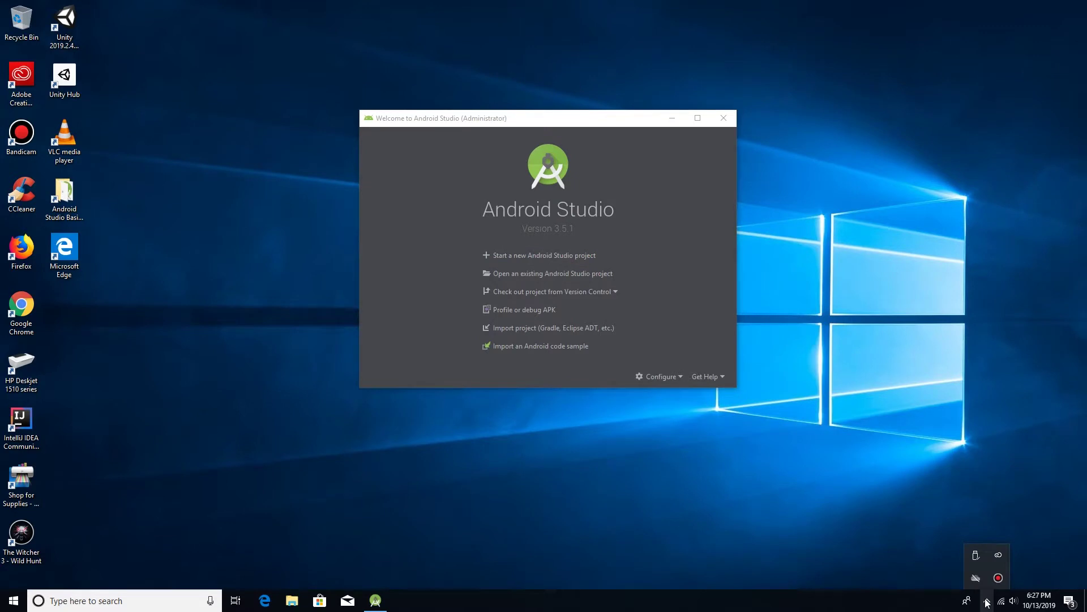
{"action": "left_click", "coordinate": [990, 580]}
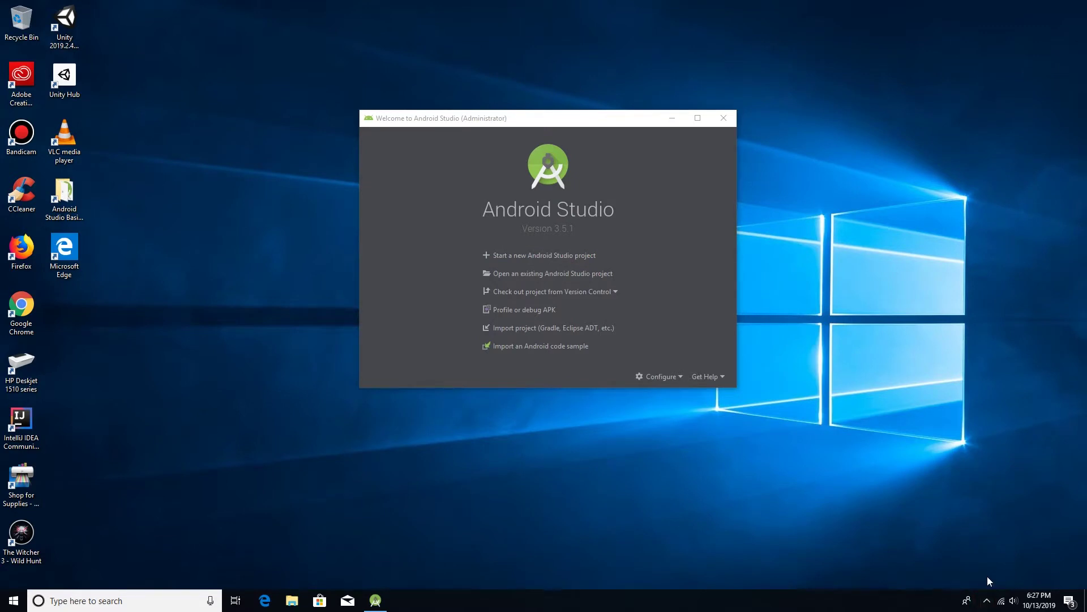
Step: Start a new Android Studio project and browse the Wear OS, Android Auto, TV and Android Things templates before returning to Phone and Tablet
{"action": "left_click", "coordinate": [574, 255]}
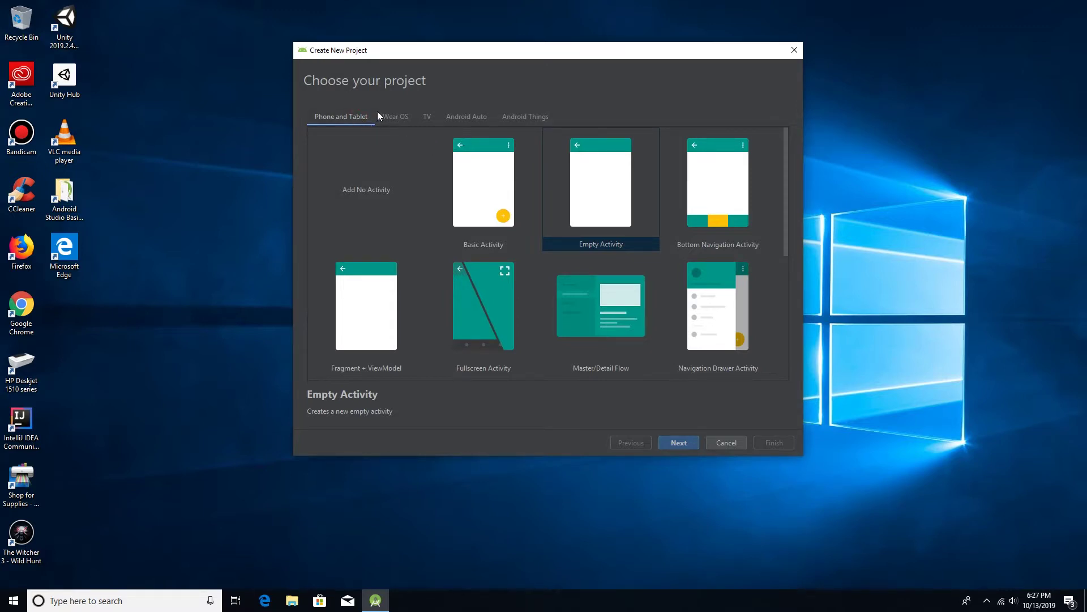
{"action": "left_click", "coordinate": [395, 116]}
{"action": "left_click", "coordinate": [461, 116]}
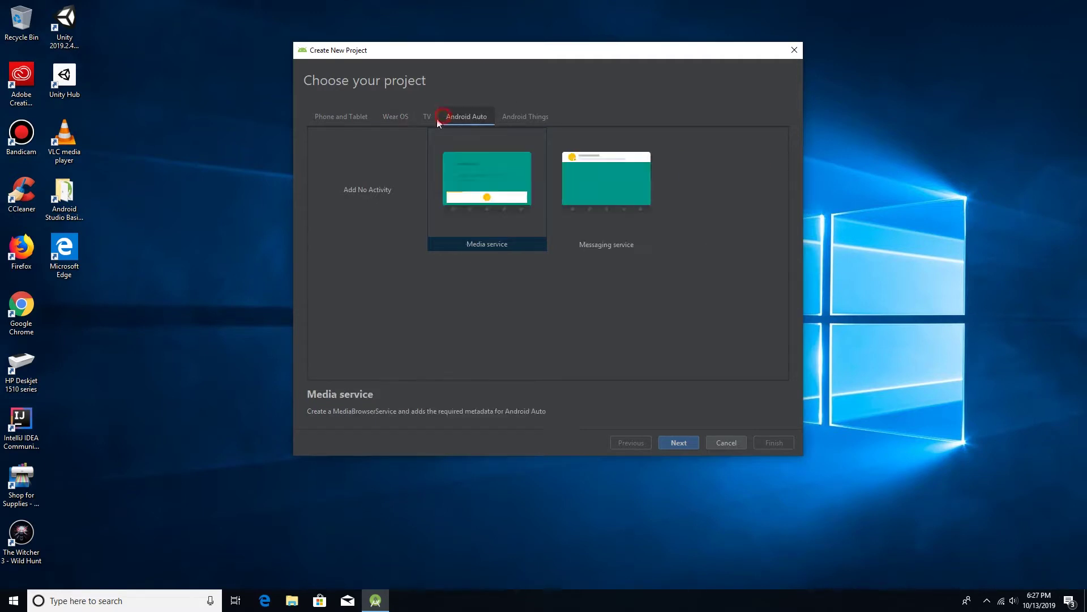
{"action": "left_click", "coordinate": [427, 117]}
{"action": "left_click", "coordinate": [524, 116]}
{"action": "left_click", "coordinate": [345, 120]}
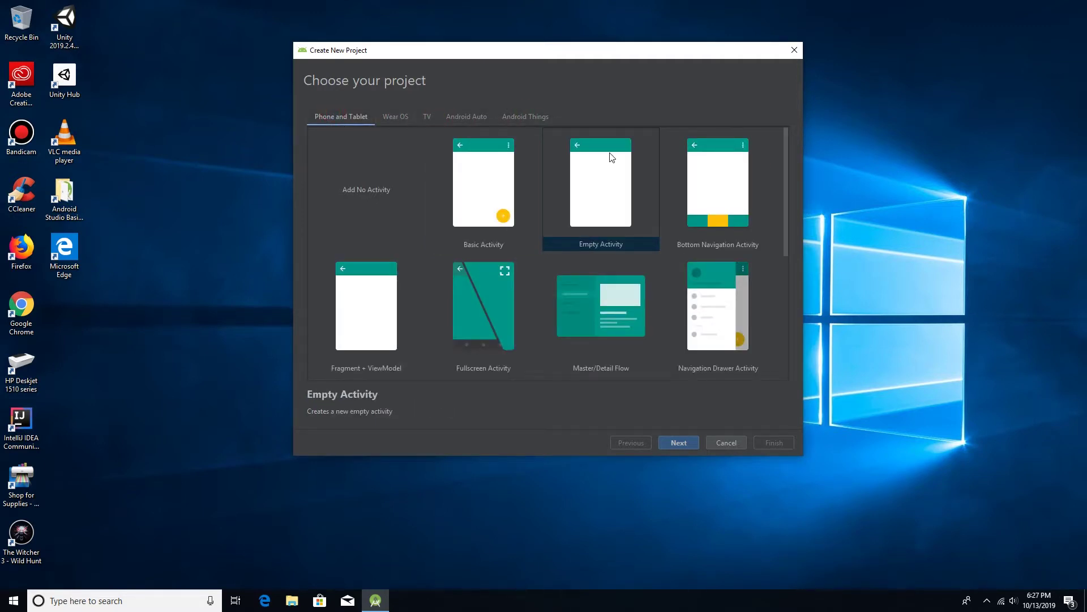
Step: Examine the Phone and Tablet templates, including Add No Activity, Empty Activity, Fullscreen Activity and Navigation Drawer Activity
{"action": "left_click", "coordinate": [333, 119]}
{"action": "left_click", "coordinate": [390, 171]}
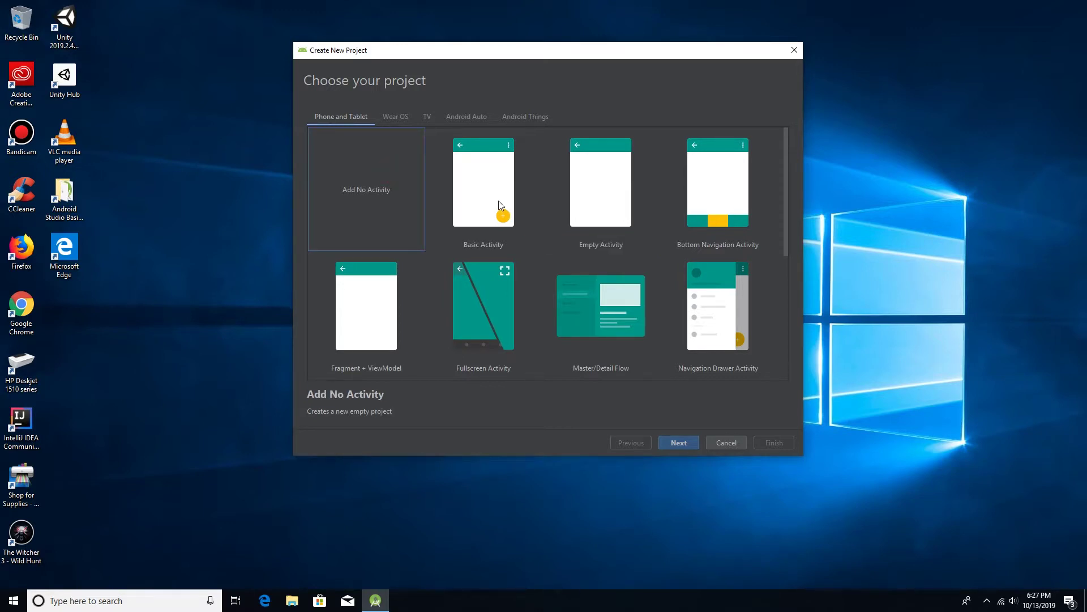
{"action": "left_click", "coordinate": [590, 202]}
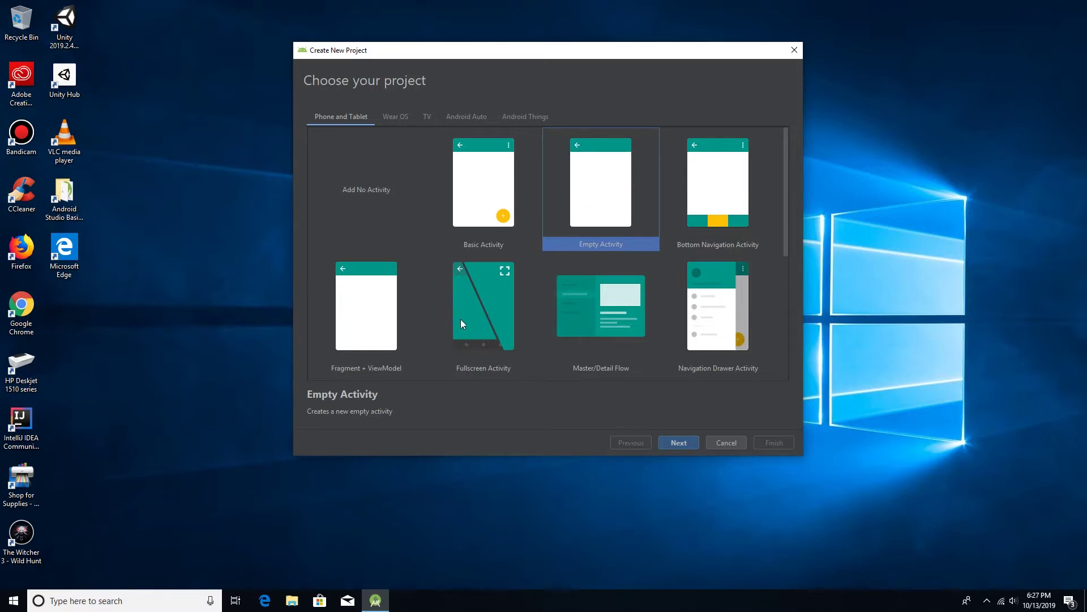
{"action": "scroll", "coordinate": [464, 315], "scroll_direction": "down", "scroll_amount": 1}
{"action": "scroll", "coordinate": [671, 249], "scroll_direction": "up", "scroll_amount": 1}
{"action": "scroll", "coordinate": [566, 249], "scroll_direction": "down", "scroll_amount": 1}
{"action": "left_click", "coordinate": [532, 272]}
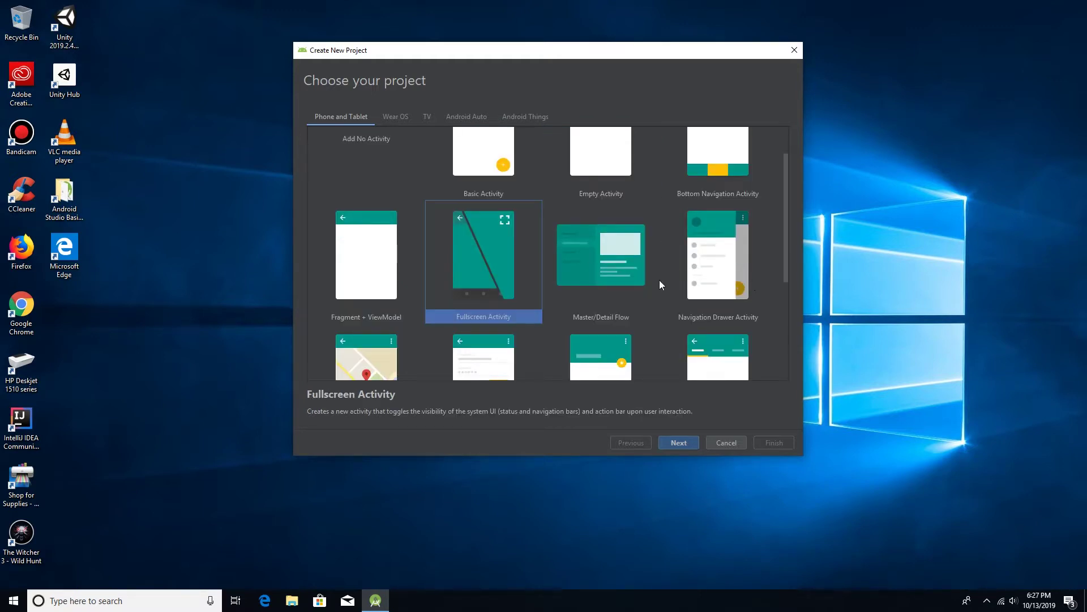
{"action": "scroll", "coordinate": [602, 308], "scroll_direction": "down", "scroll_amount": 1}
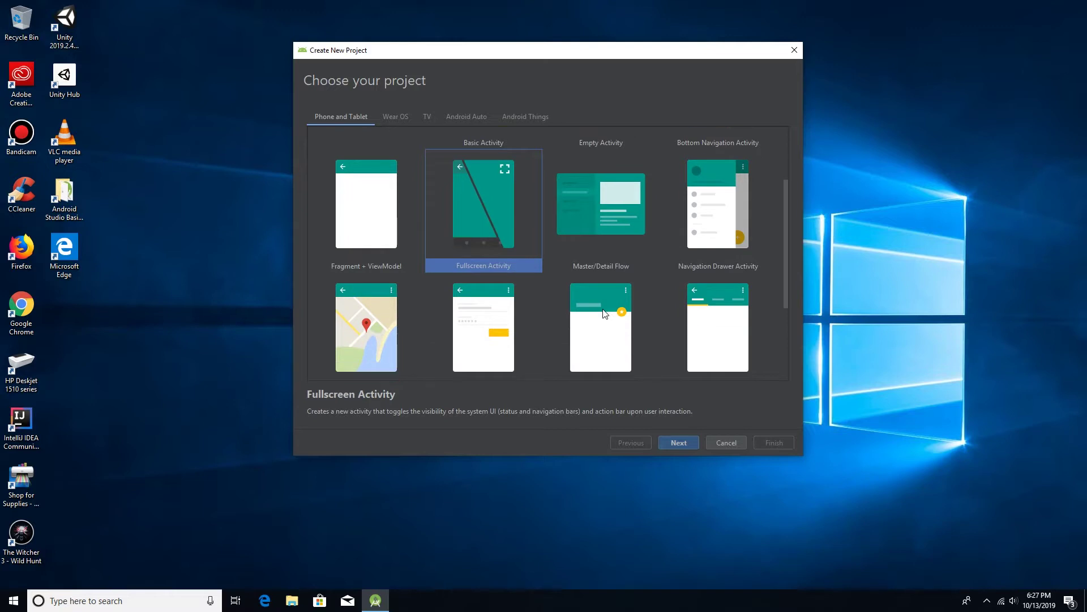
{"action": "left_click", "coordinate": [703, 242]}
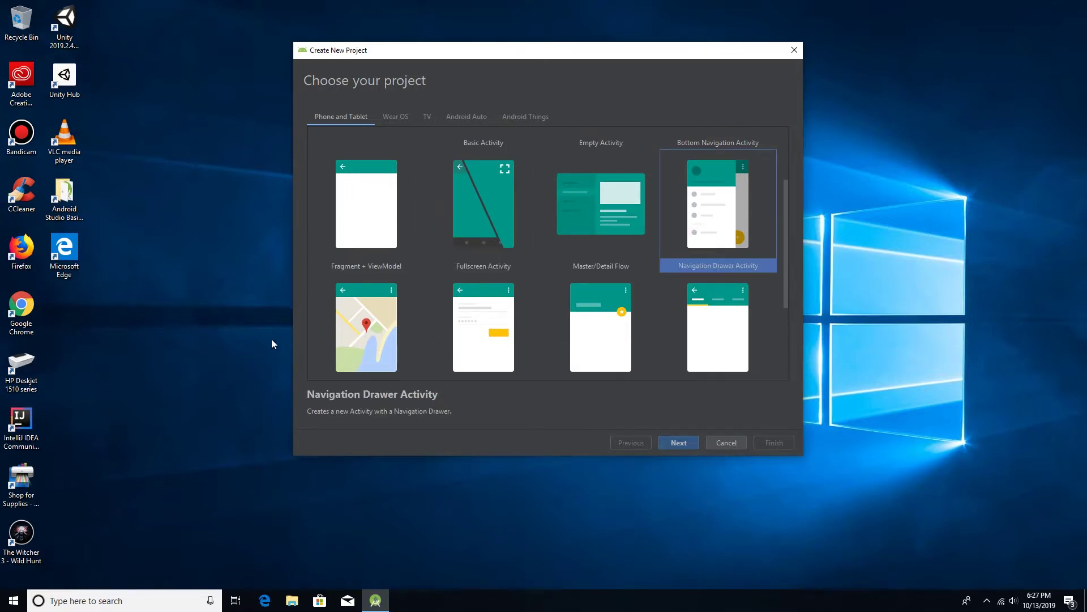
Step: Choose the Empty Activity template and continue to the project configuration
{"action": "scroll", "coordinate": [583, 284], "scroll_direction": "up", "scroll_amount": 2}
{"action": "left_click", "coordinate": [609, 192]}
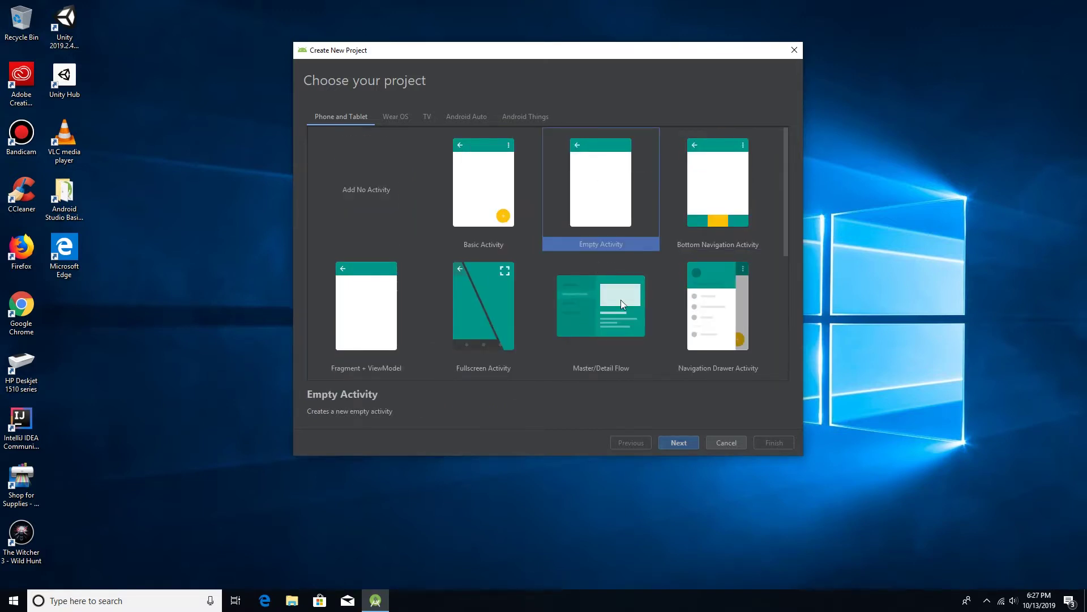
{"action": "left_click", "coordinate": [679, 441]}
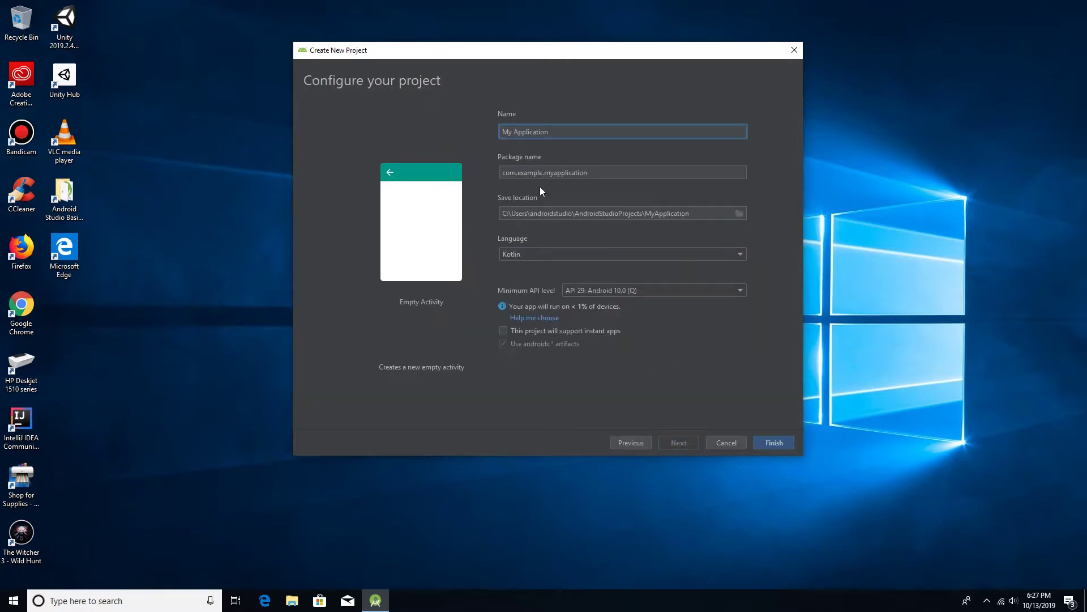
Step: Check the project's name and package name, compare the available languages, and select Kotlin
{"action": "triple_click", "coordinate": [528, 131]}
{"action": "left_click", "coordinate": [637, 178]}
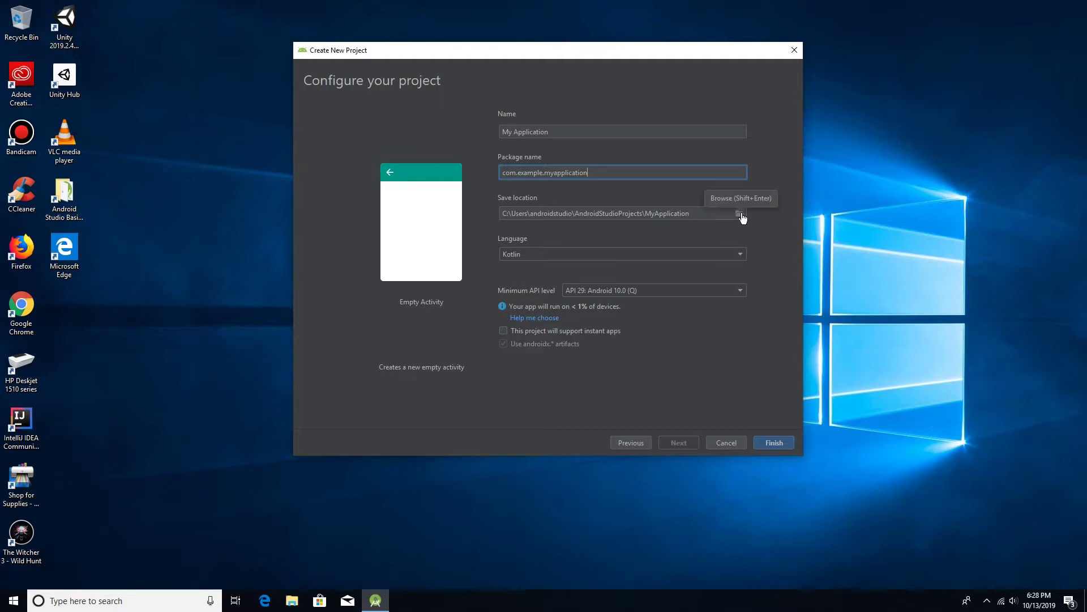
{"action": "left_click", "coordinate": [570, 254]}
{"action": "left_click", "coordinate": [570, 255]}
{"action": "left_click", "coordinate": [570, 256]}
{"action": "left_click", "coordinate": [542, 277]}
{"action": "left_click", "coordinate": [567, 254]}
{"action": "left_click", "coordinate": [555, 268]}
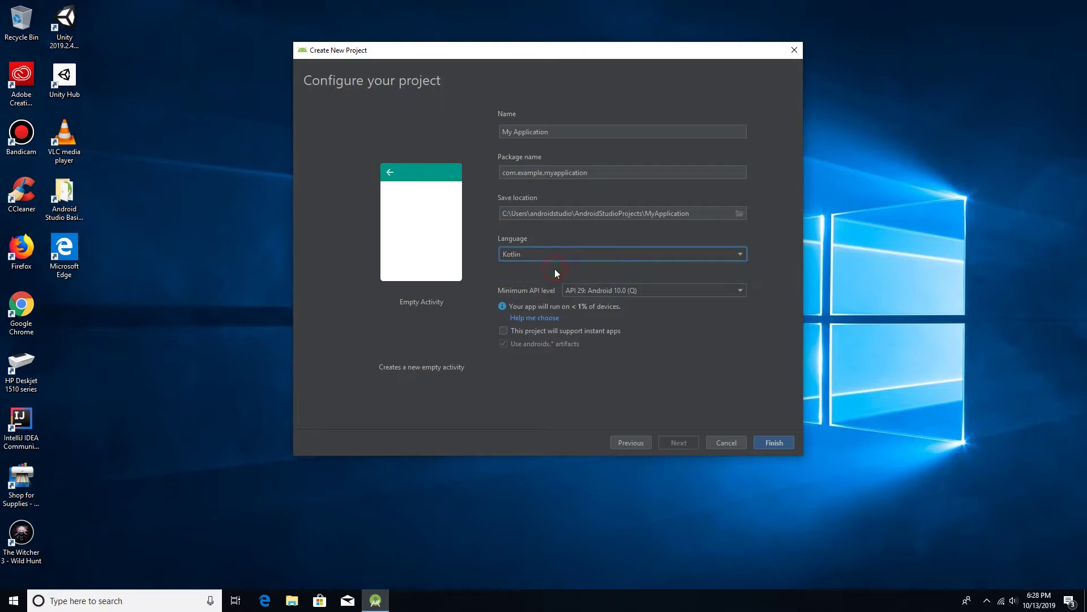
{"action": "left_click", "coordinate": [643, 259]}
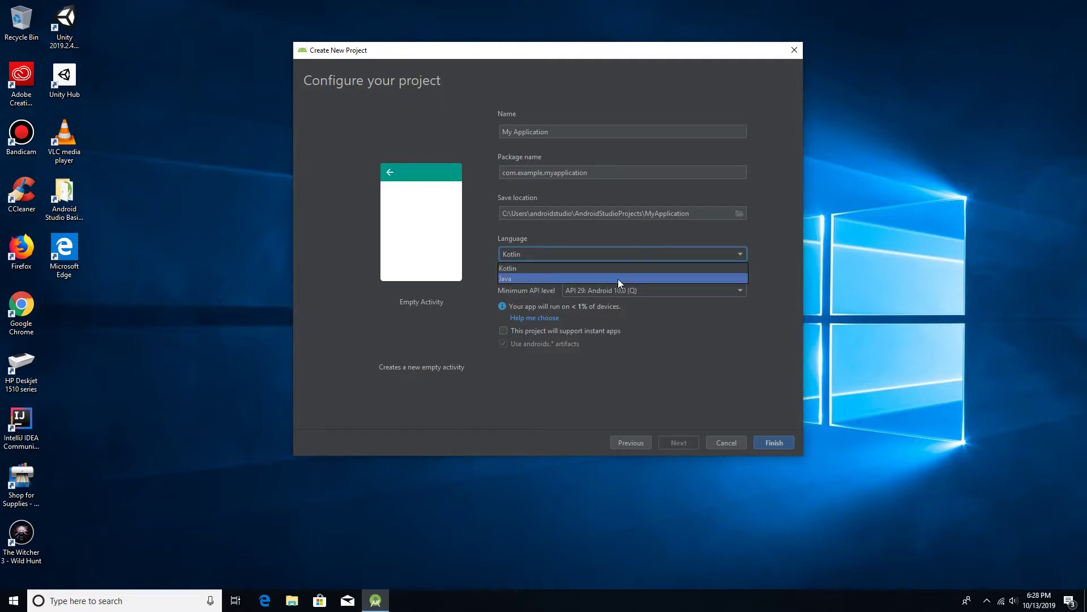
{"action": "left_click", "coordinate": [624, 270]}
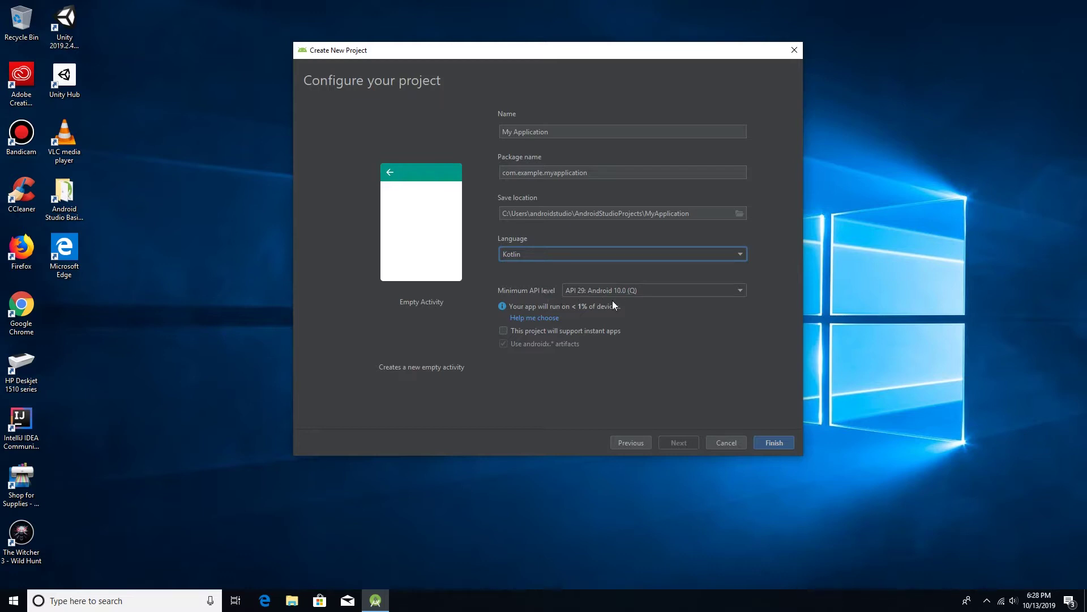
Step: Set the project's minimum API level to API 25: Android 7.1.1 (Nougat)
{"action": "left_click", "coordinate": [617, 290]}
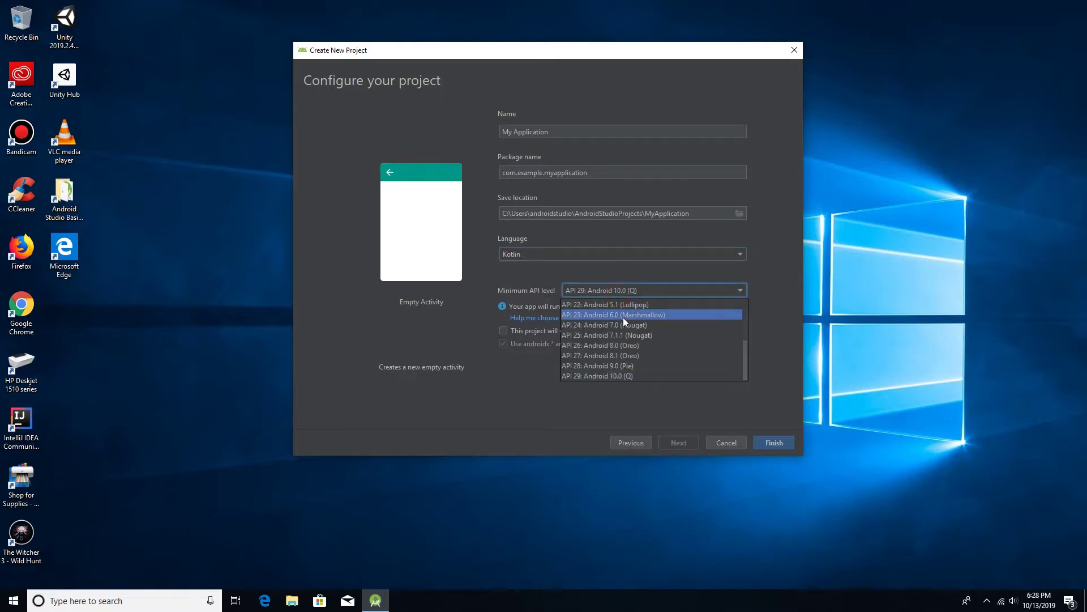
{"action": "left_click", "coordinate": [622, 335]}
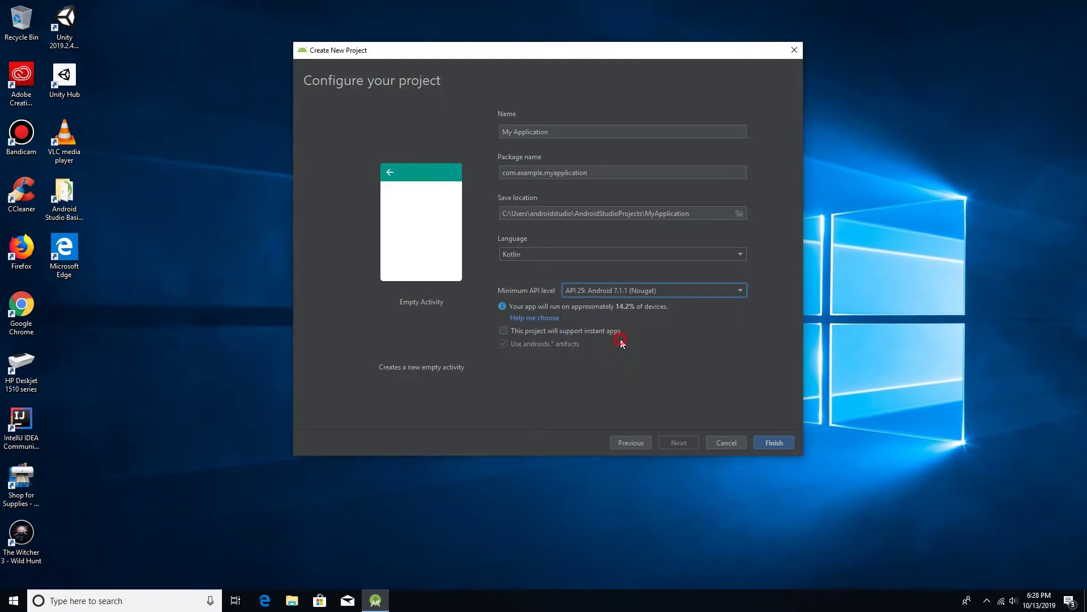
{"action": "left_click", "coordinate": [635, 293]}
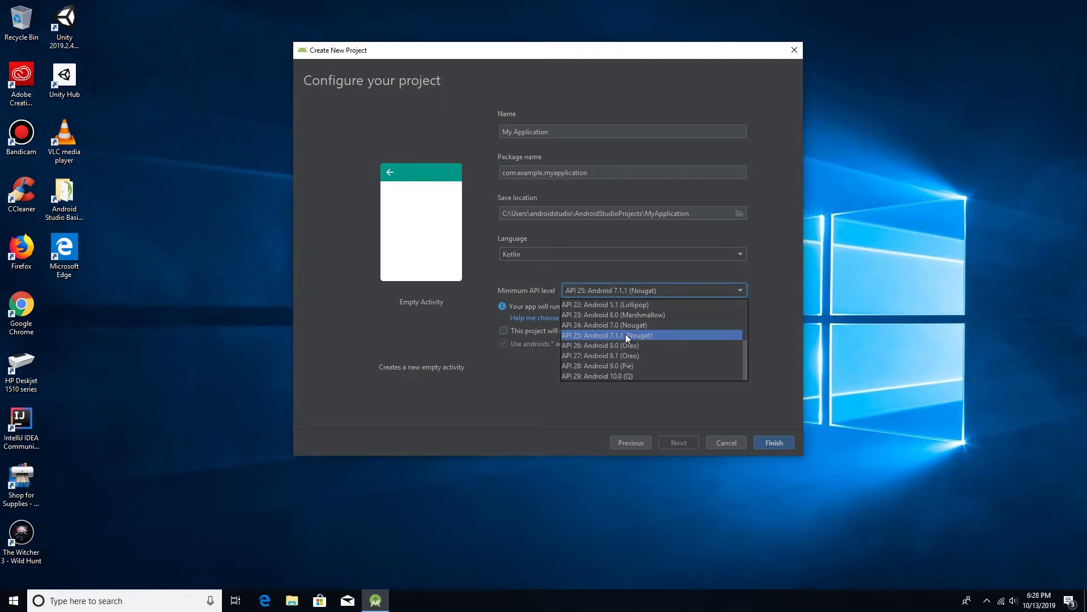
{"action": "left_click", "coordinate": [625, 334]}
Step: Set the minimum API level to API 21: Android 5.0 (Lollipop) and finish creating the project
{"action": "left_click", "coordinate": [636, 294]}
{"action": "scroll", "coordinate": [629, 328], "scroll_direction": "up", "scroll_amount": 2}
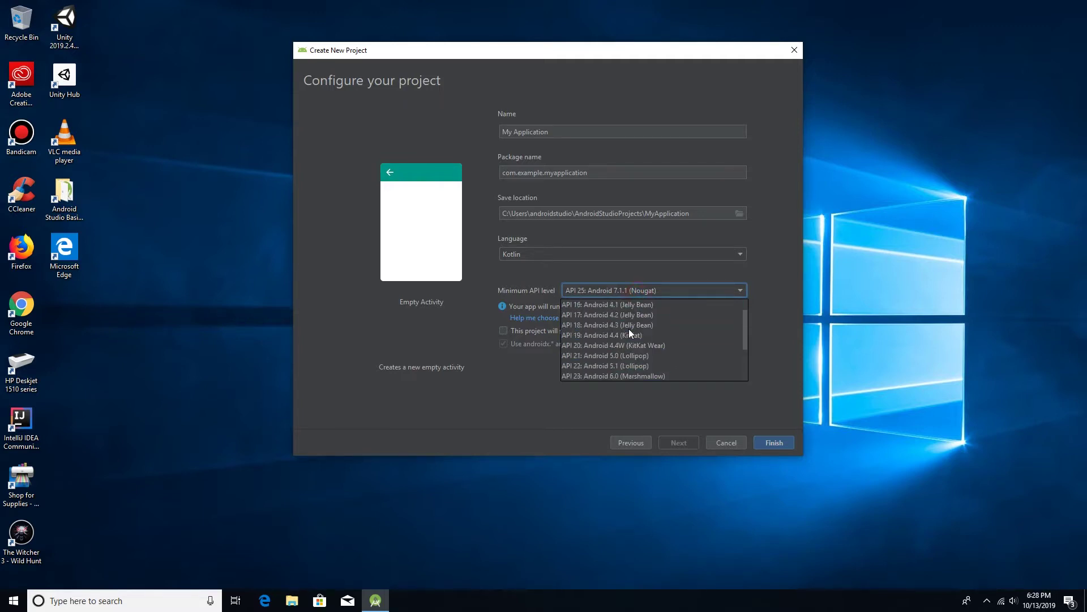
{"action": "left_click", "coordinate": [640, 357]}
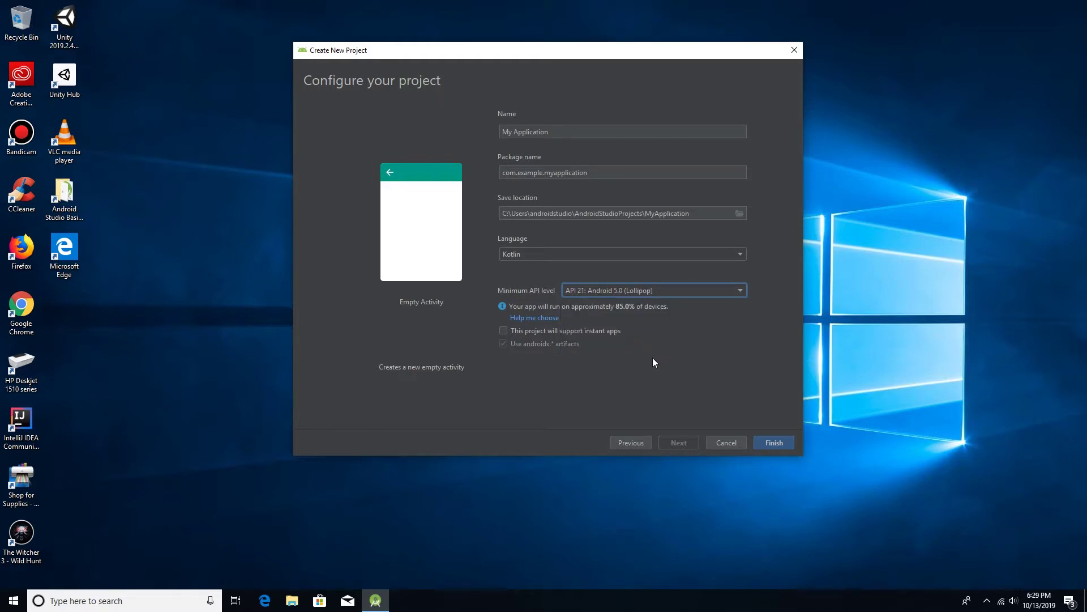
{"action": "left_click", "coordinate": [776, 445]}
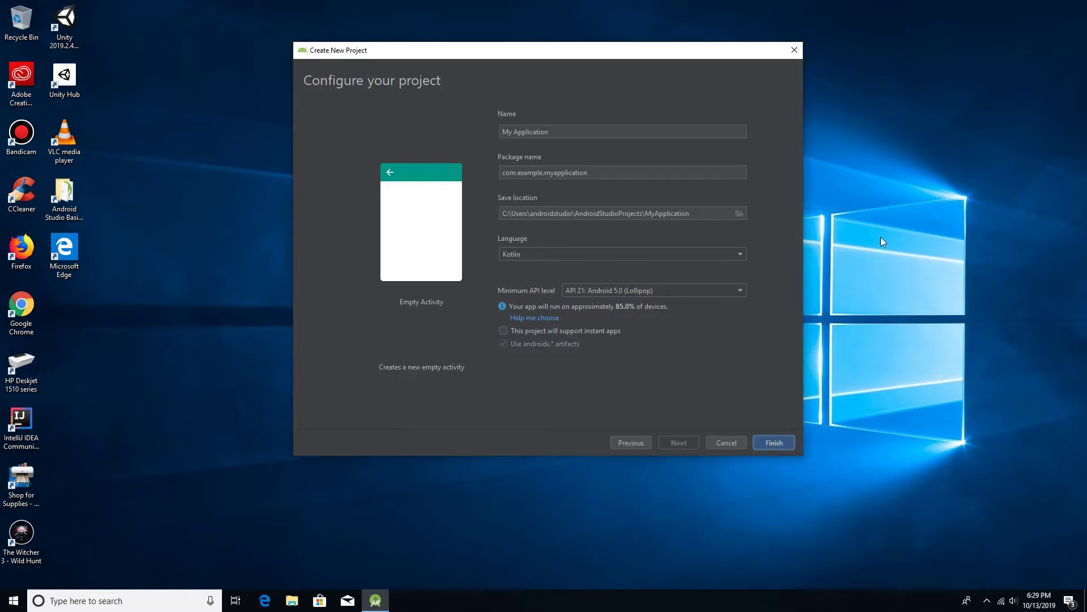
{"action": "right_click", "coordinate": [916, 262]}
{"action": "left_click", "coordinate": [915, 272]}
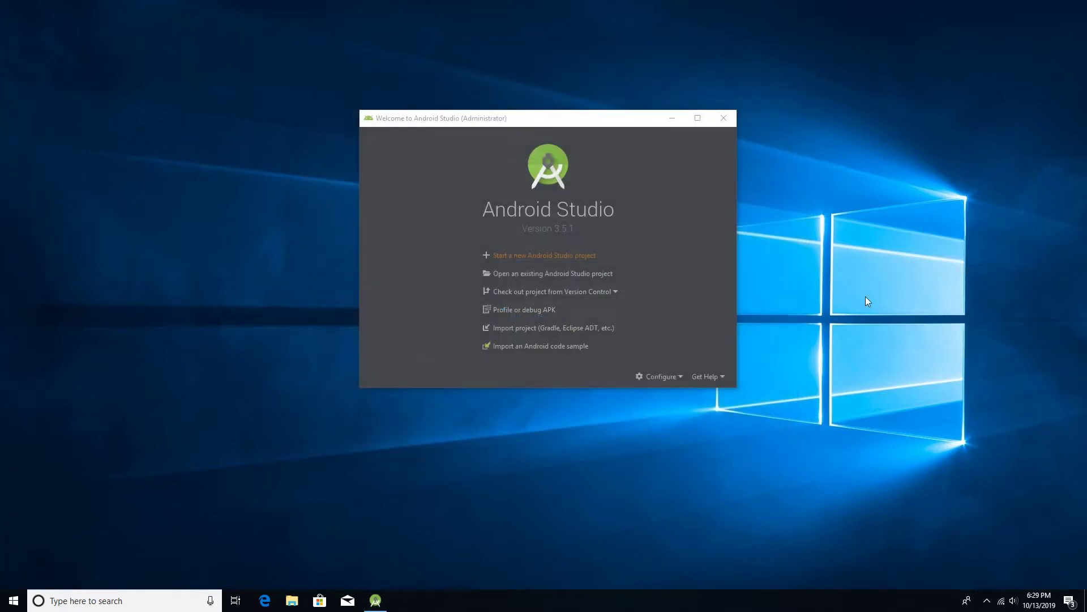
{"action": "key", "text": "alt+F4"}
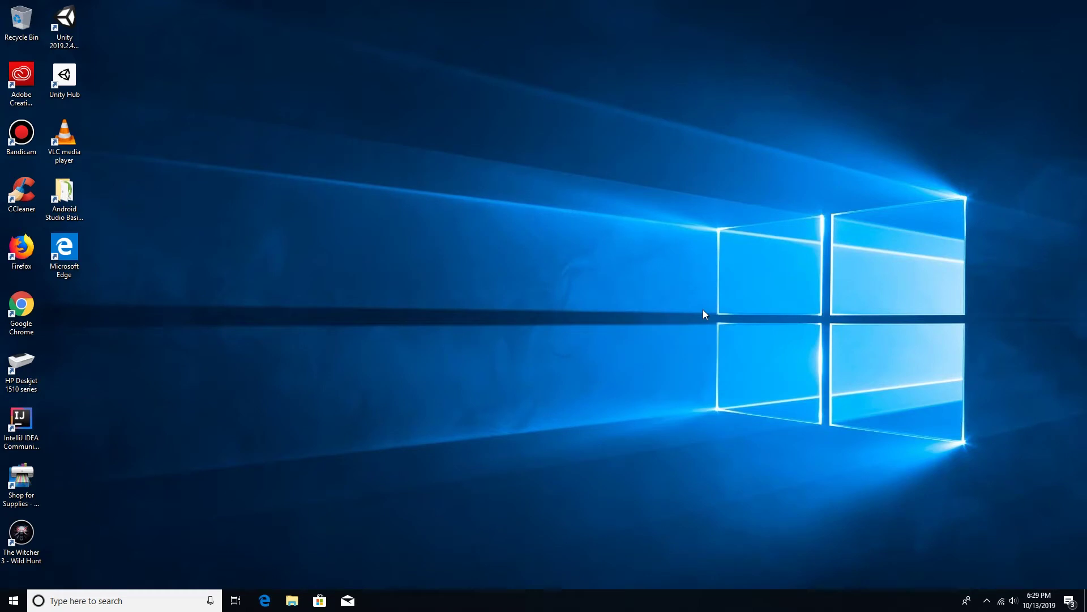
{"action": "right_click", "coordinate": [426, 244]}
{"action": "left_click", "coordinate": [461, 286]}
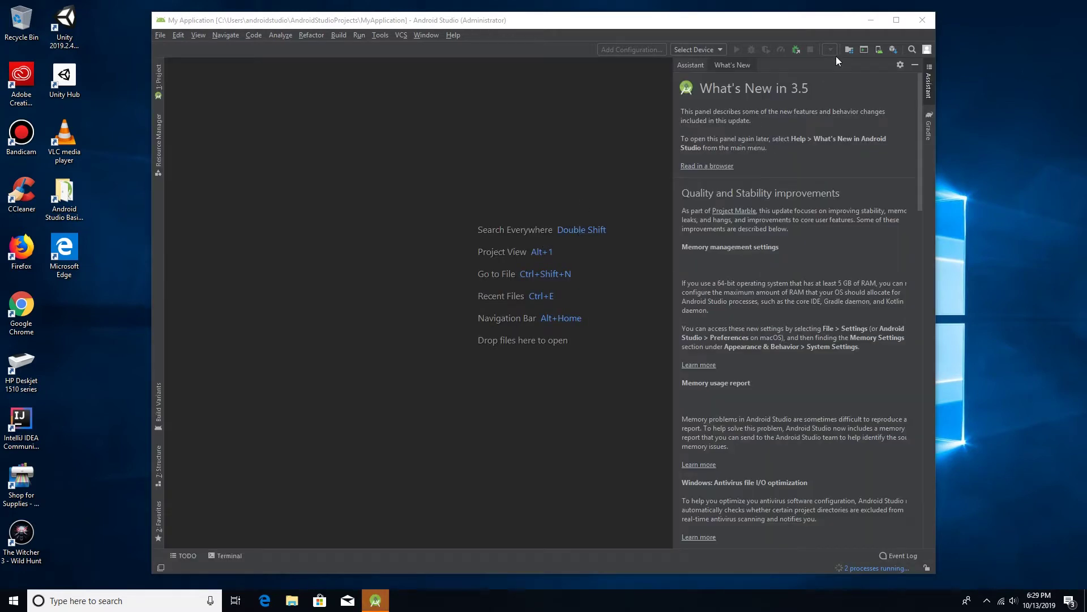
Step: Maximize the project window and hide the What's New assistant
{"action": "left_click", "coordinate": [904, 22]}
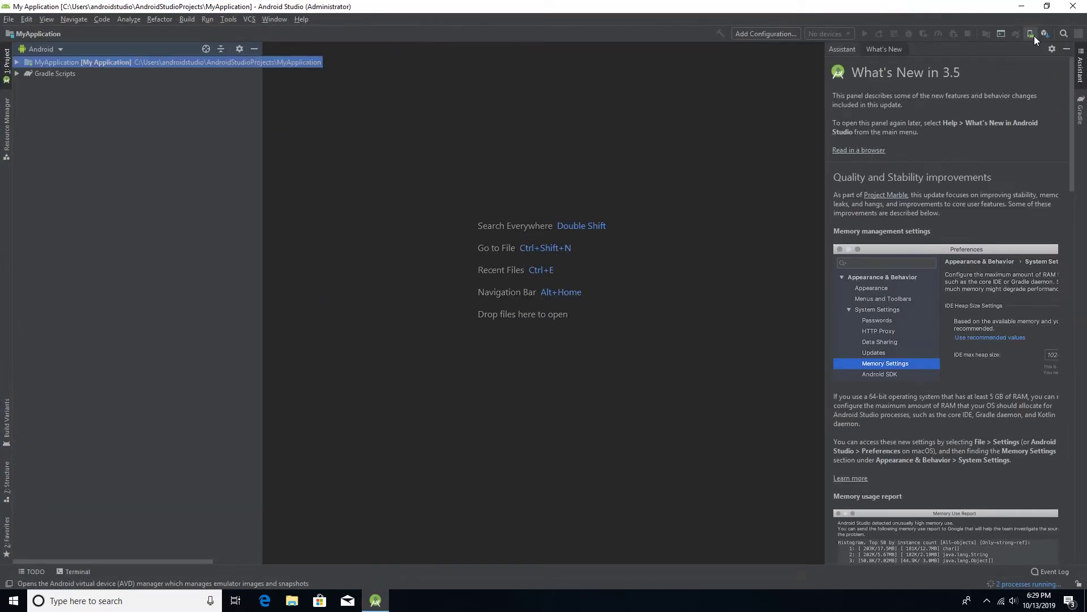
{"action": "left_click", "coordinate": [1068, 50]}
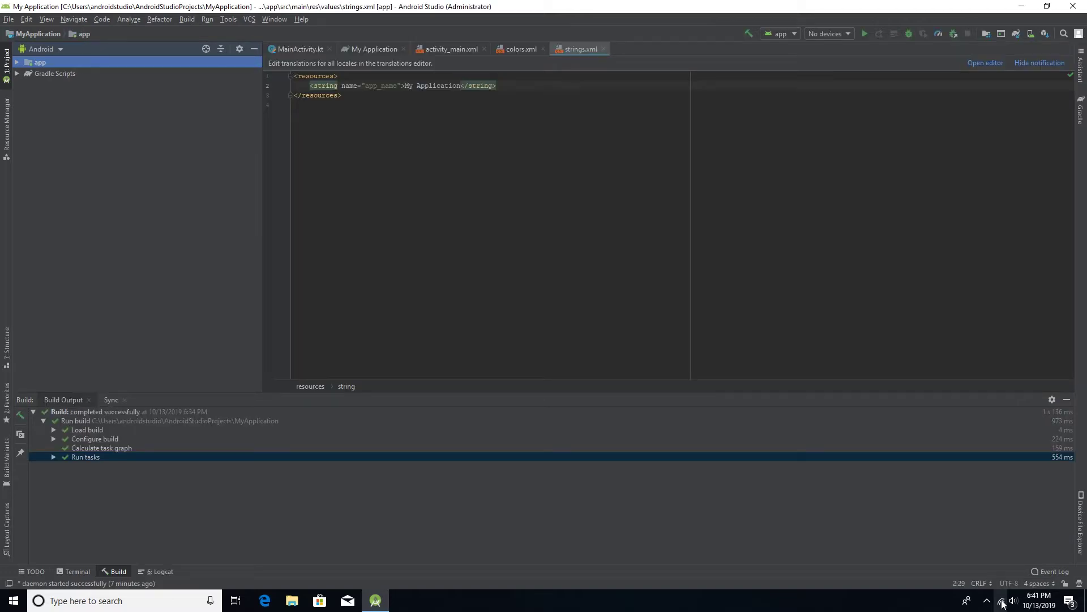
{"action": "left_click", "coordinate": [1002, 604]}
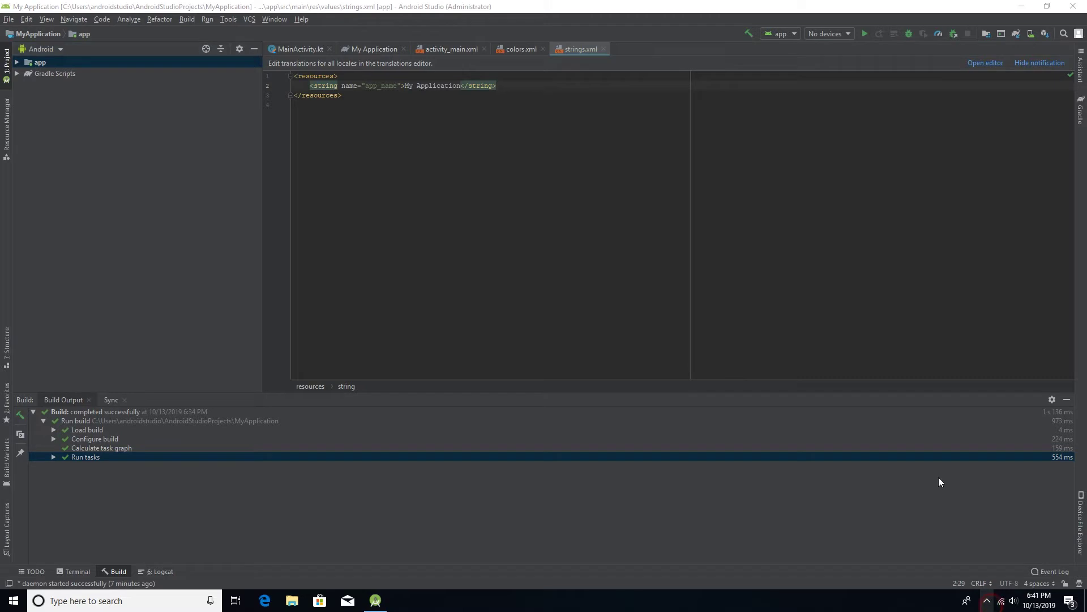
{"action": "left_click", "coordinate": [117, 455]}
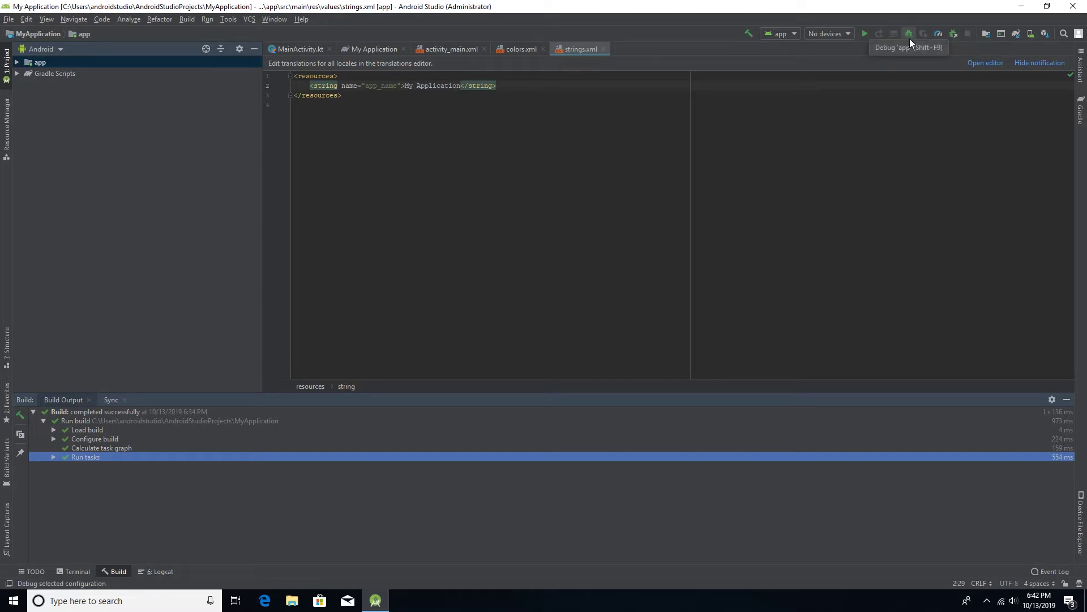
Step: View the Android Virtual Device Manager's Your Virtual Devices page and close it again
{"action": "left_click", "coordinate": [1035, 35]}
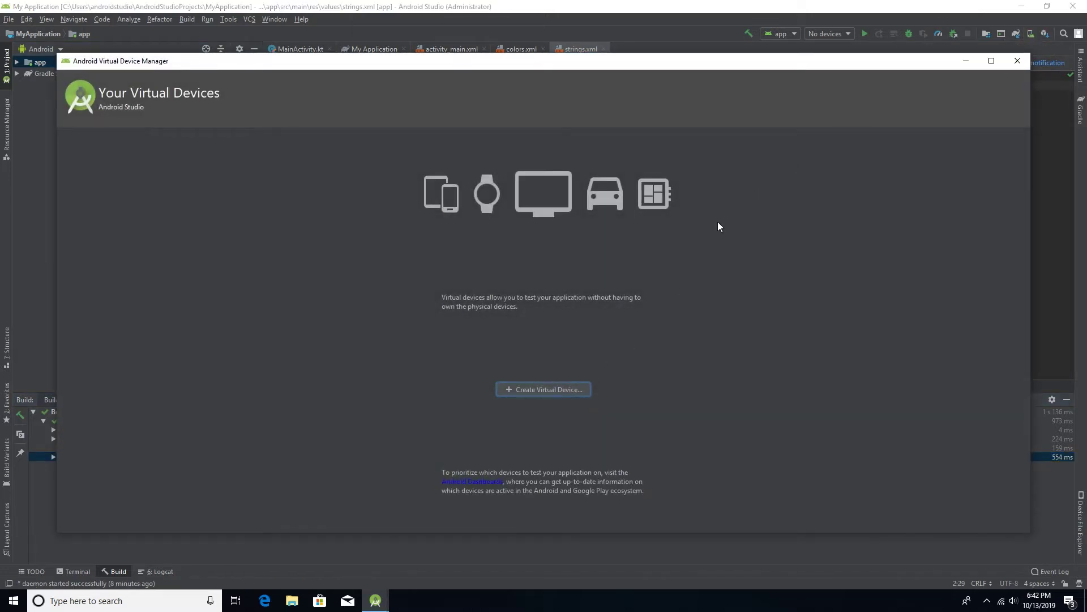
{"action": "left_click", "coordinate": [1017, 60]}
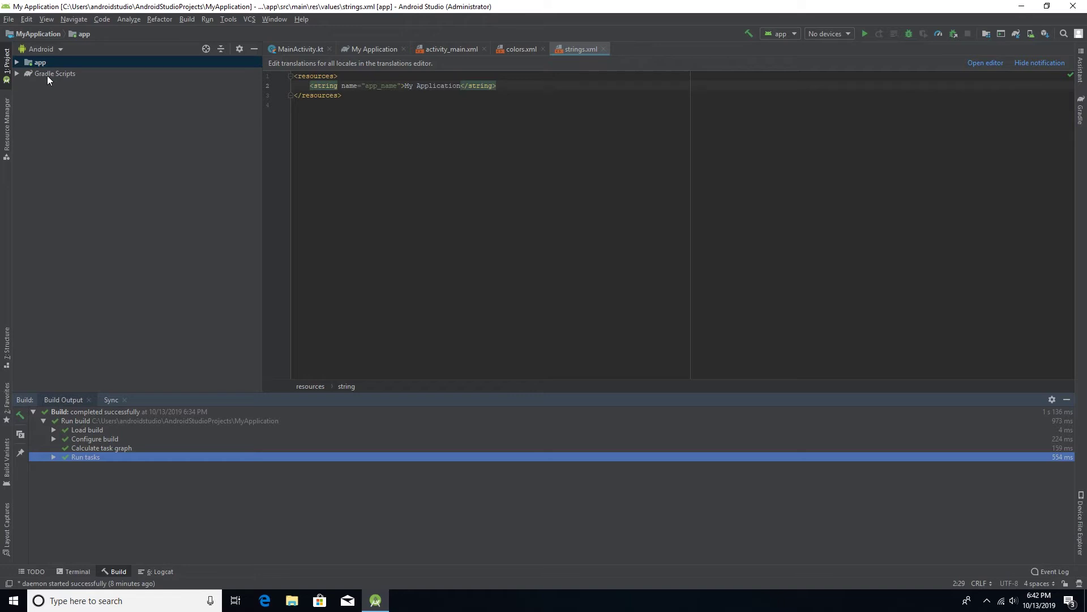
Step: Expand the app module's manifests folder and open AndroidManifest.xml in the editor
{"action": "left_click", "coordinate": [17, 62]}
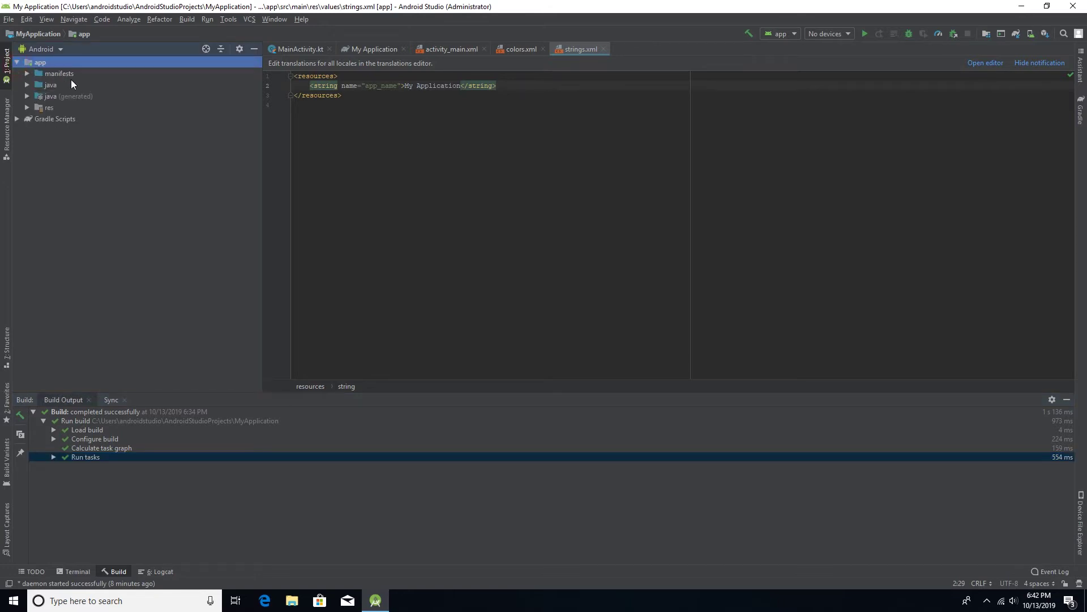
{"action": "left_click", "coordinate": [26, 74]}
{"action": "double_click", "coordinate": [68, 85]}
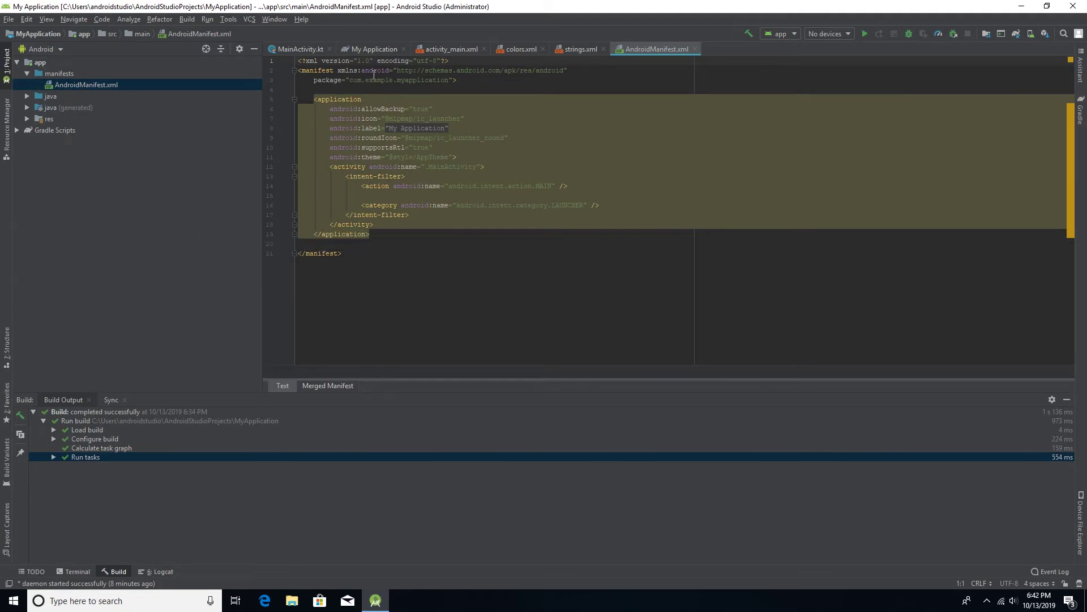
Step: Examine the package declaration in AndroidManifest.xml and the application block with its attributes, main activity and intent filter
{"action": "left_click", "coordinate": [367, 89]}
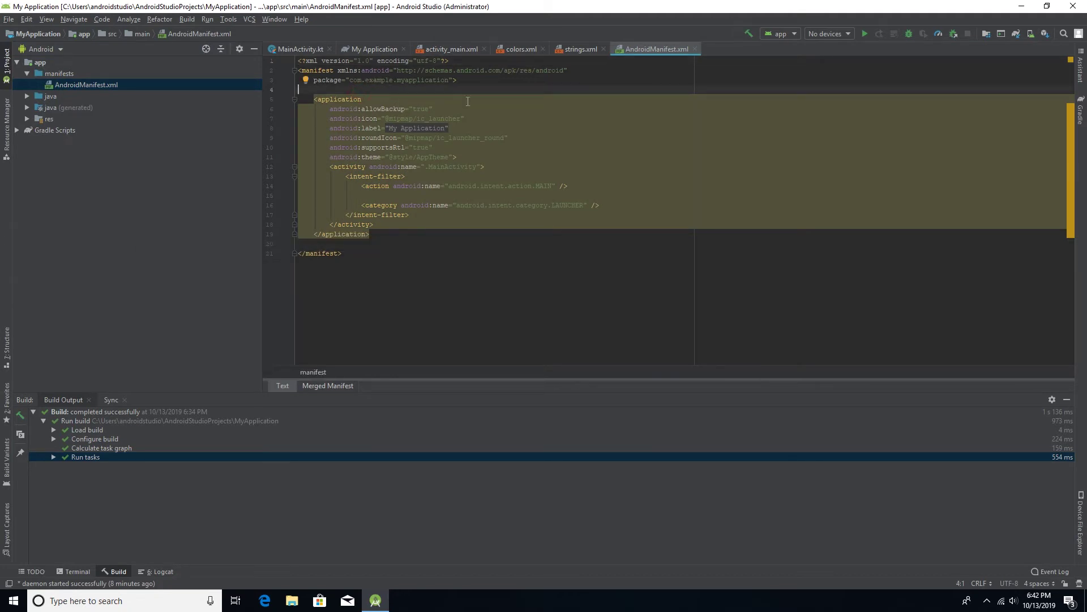
{"action": "left_click", "coordinate": [310, 80]}
{"action": "key", "text": "Escape"}
{"action": "left_click_drag", "start_coordinate": [447, 90], "coordinate": [317, 249]}
{"action": "left_click", "coordinate": [381, 80]}
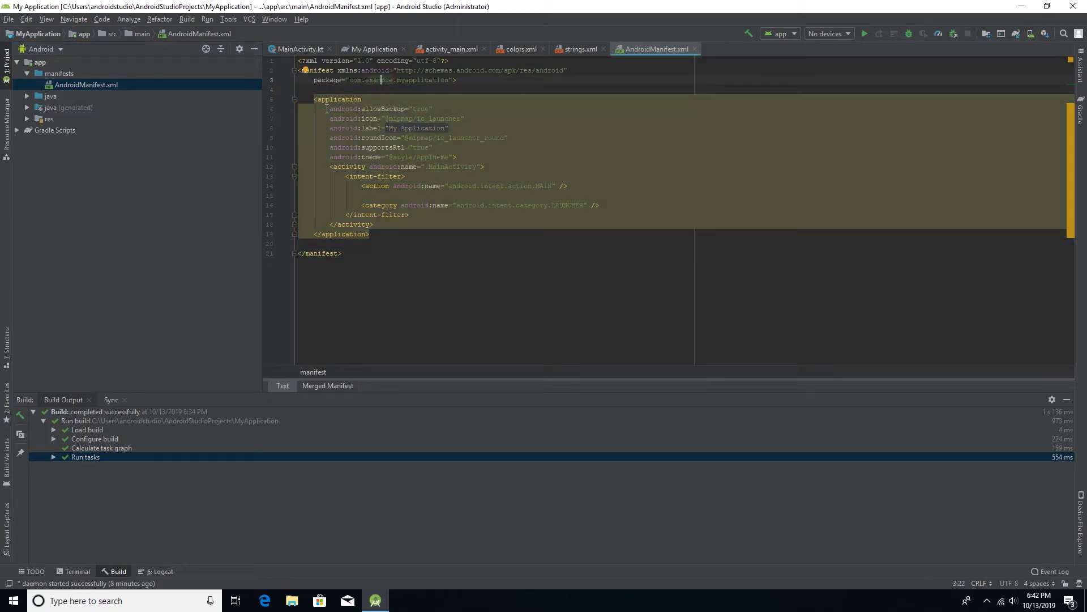
{"action": "left_click_drag", "start_coordinate": [325, 110], "coordinate": [621, 225]}
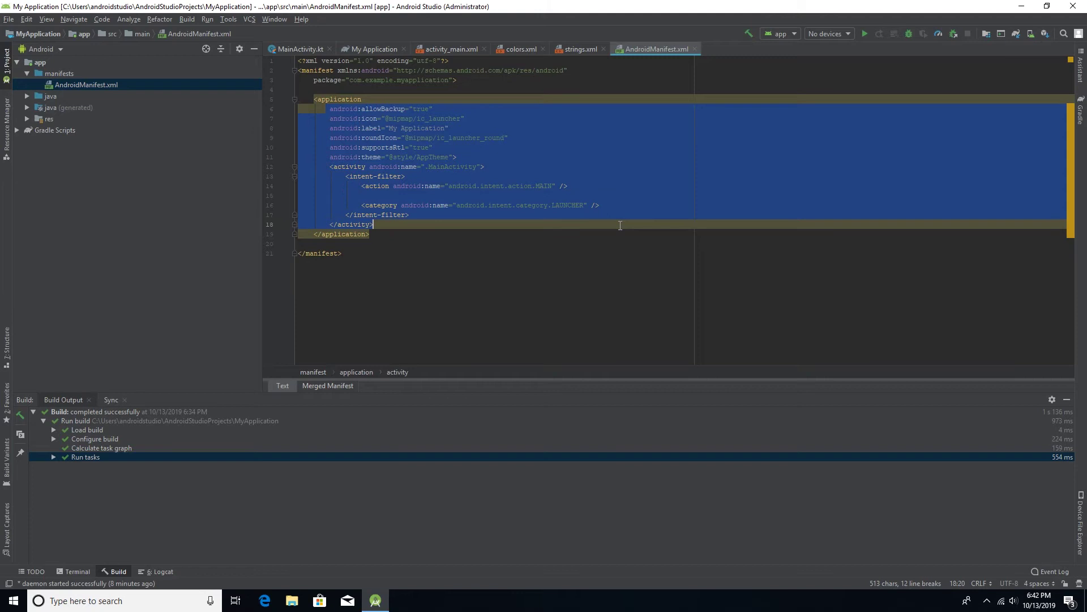
{"action": "left_click", "coordinate": [442, 206]}
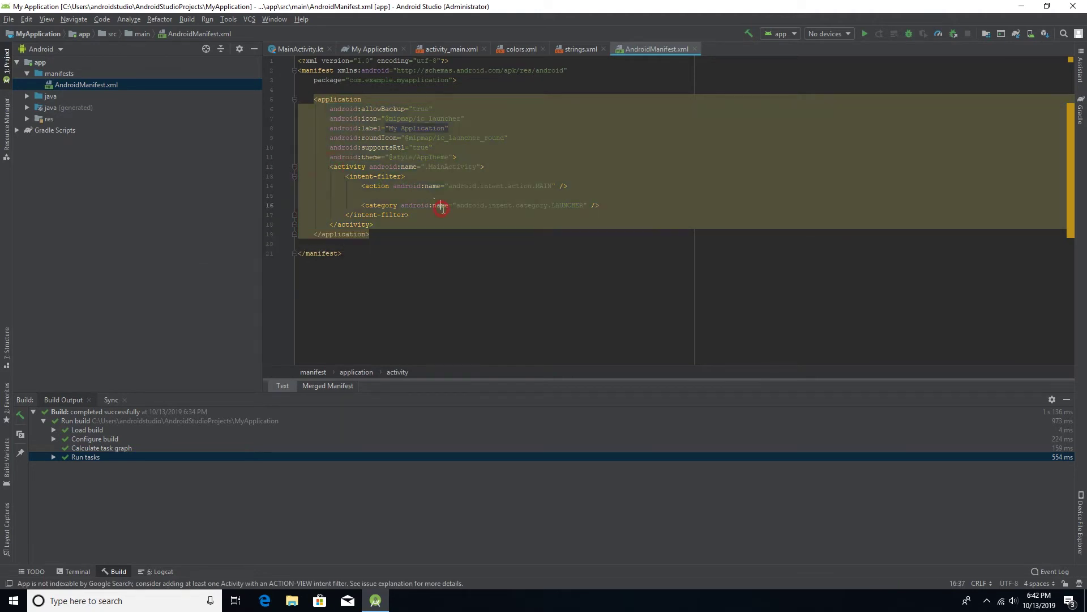